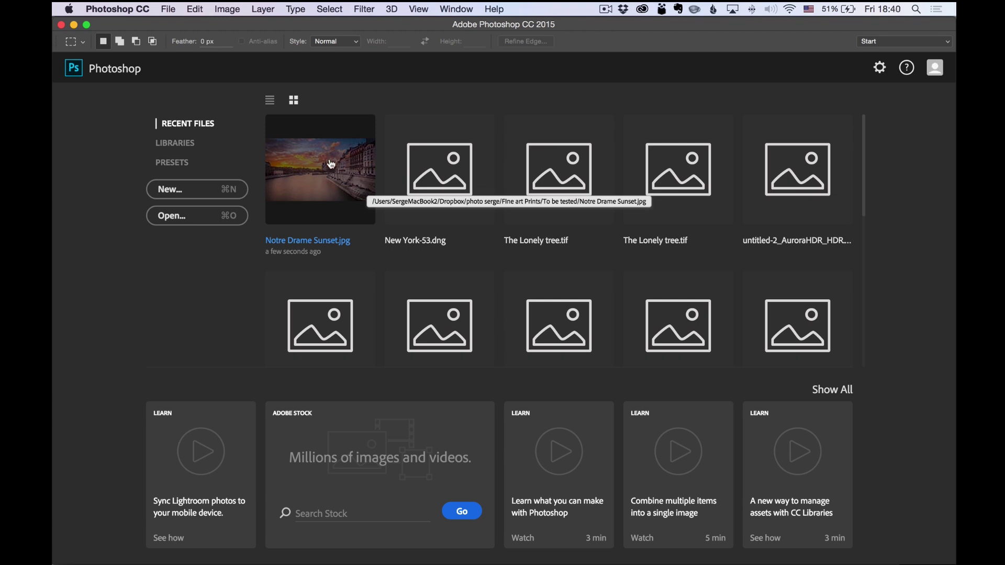
# - Open Notre Drame Sunset.jpg from Recent Files and list the tools hidden from the toolbar
pyautogui.click(330, 158)
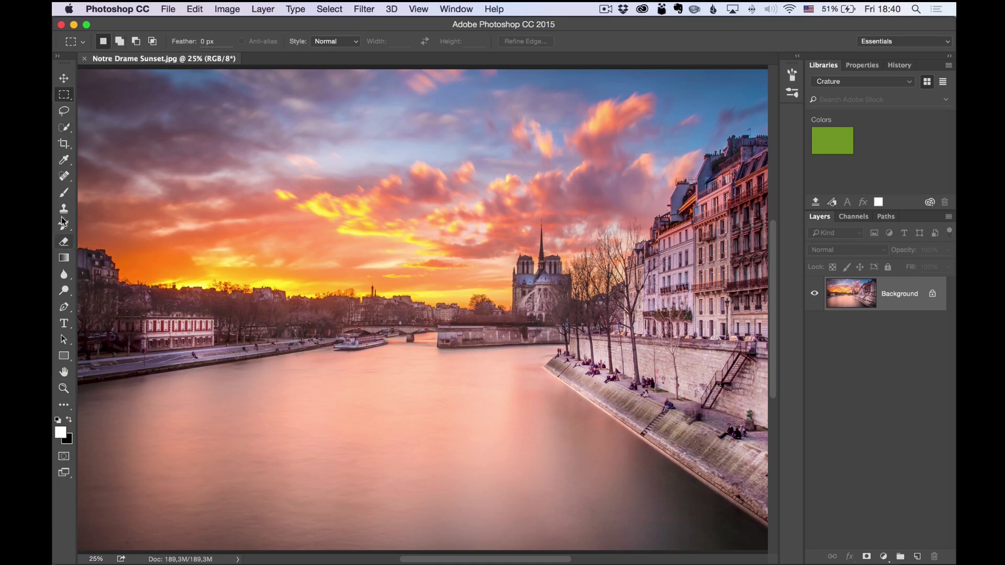
pyautogui.scroll(-1, 66, 411)
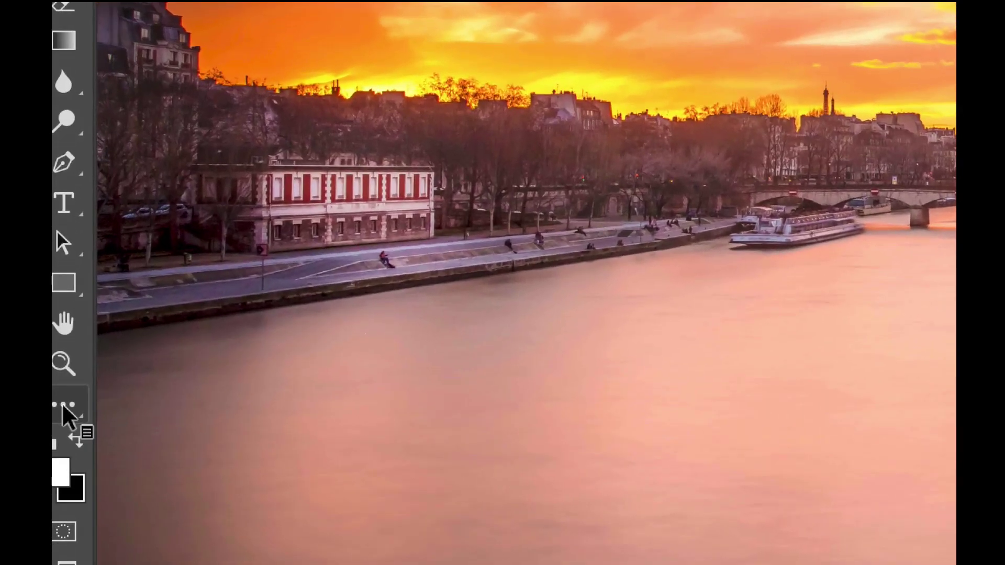
pyautogui.click(68, 416)
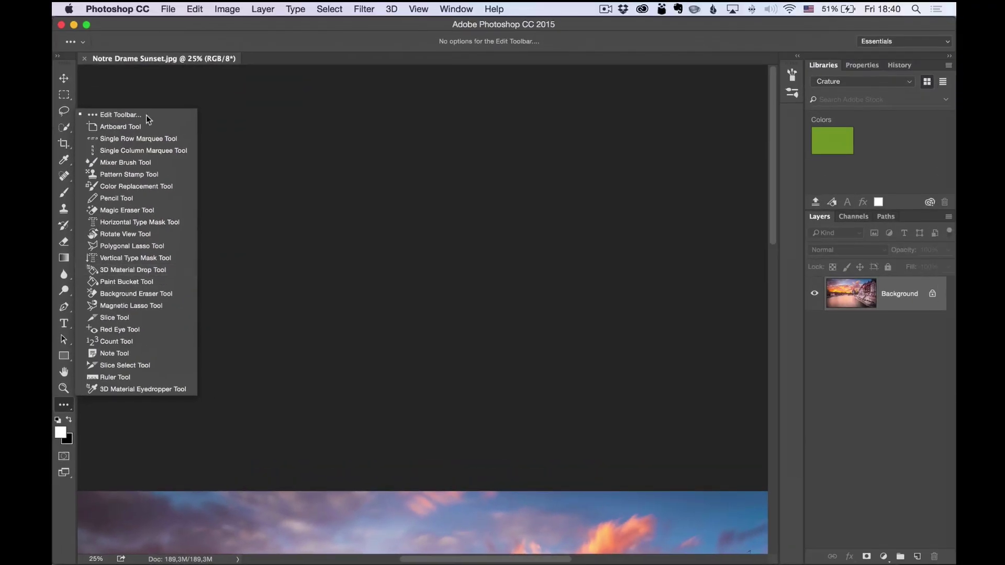
# - Open the Edit Toolbar dialog and restore the default toolbar layout
pyautogui.click(133, 115)
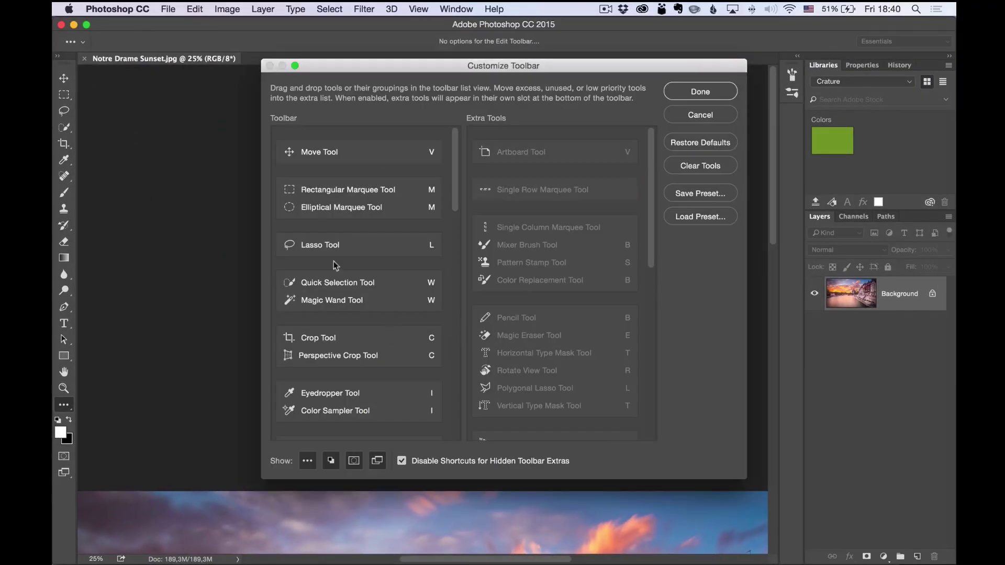
pyautogui.click(701, 149)
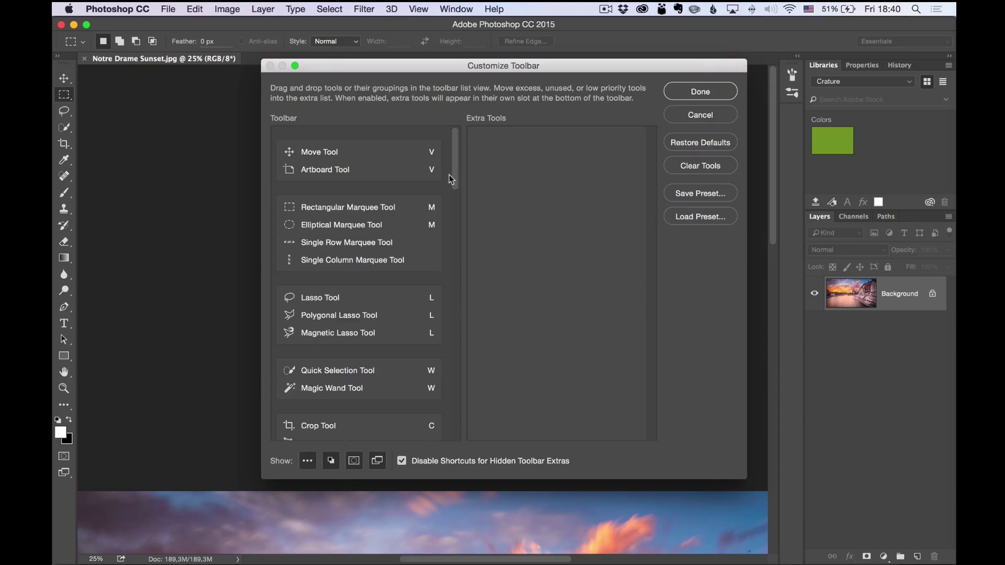
pyautogui.moveTo(454, 178); pyautogui.dragTo(155, 112)
# - Move Artboard, Single Row Marquee, Single Column Marquee, Count and Note tools to Extra Tools, then apply
pyautogui.moveTo(309, 172); pyautogui.dragTo(487, 175)
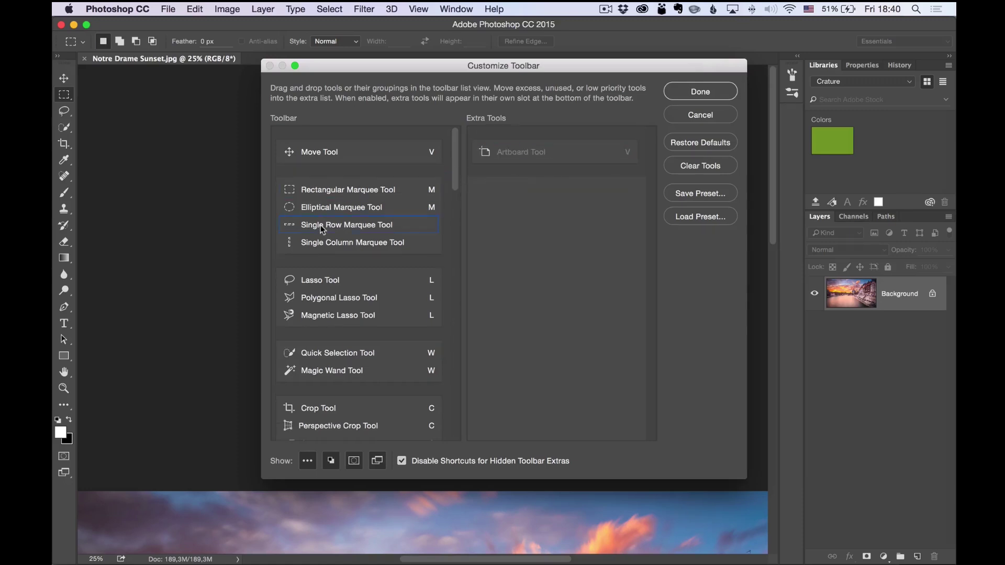
pyautogui.moveTo(322, 229); pyautogui.dragTo(482, 229)
pyautogui.moveTo(337, 230); pyautogui.dragTo(537, 228)
pyautogui.scroll(-5, 367, 251)
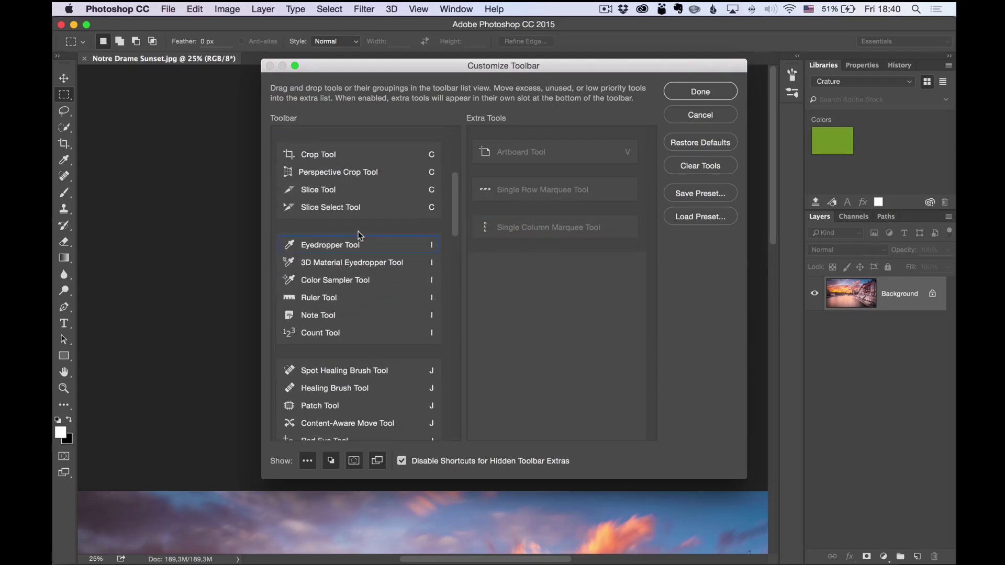
pyautogui.moveTo(346, 335); pyautogui.dragTo(518, 310)
pyautogui.moveTo(329, 315); pyautogui.dragTo(524, 311)
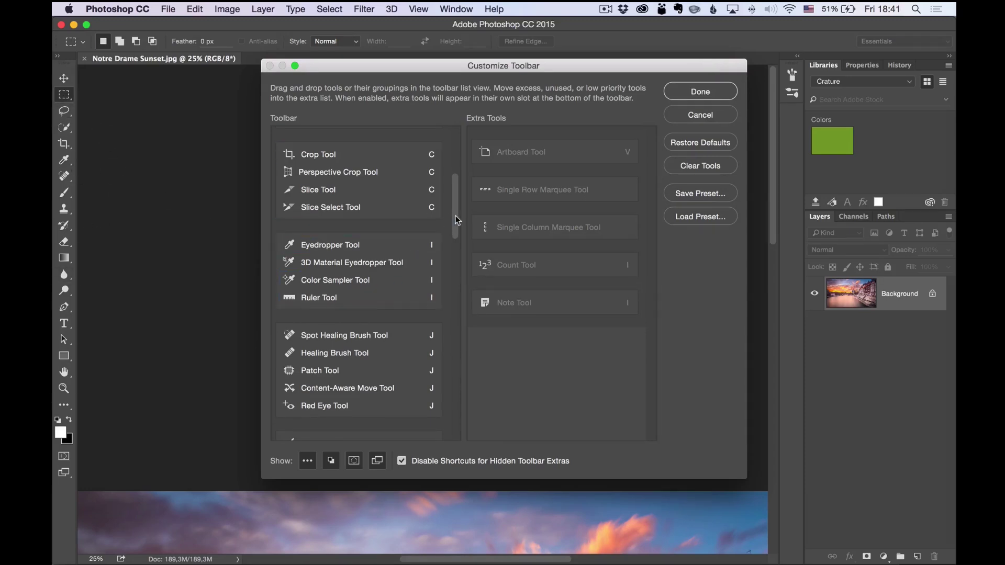
pyautogui.moveTo(456, 218)
pyautogui.mouseDown()
pyautogui.moveTo(459, 172)
pyautogui.moveTo(459, 210)
pyautogui.mouseUp()
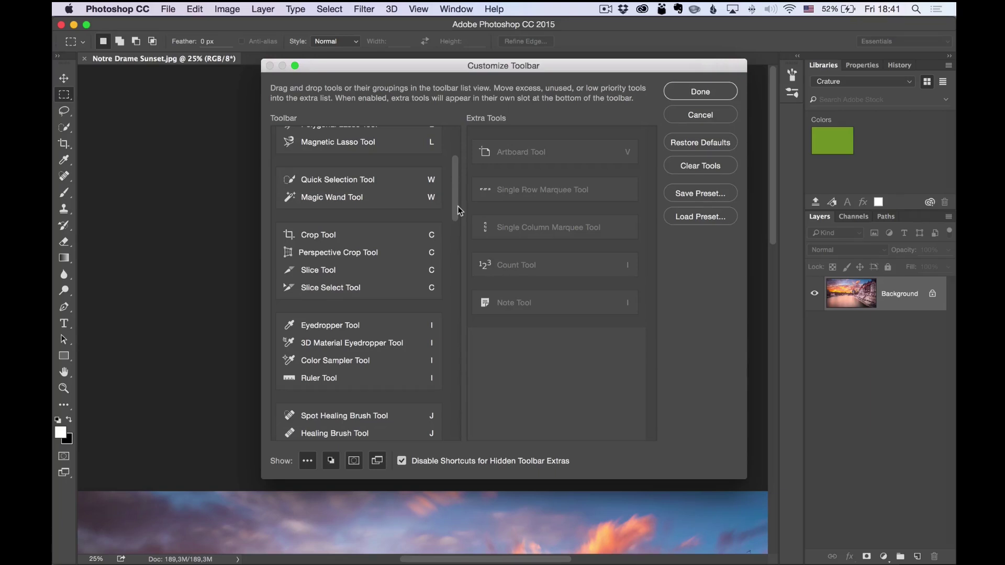
pyautogui.moveTo(458, 210)
pyautogui.mouseDown()
pyautogui.moveTo(456, 277)
pyautogui.moveTo(466, 199)
pyautogui.mouseUp()
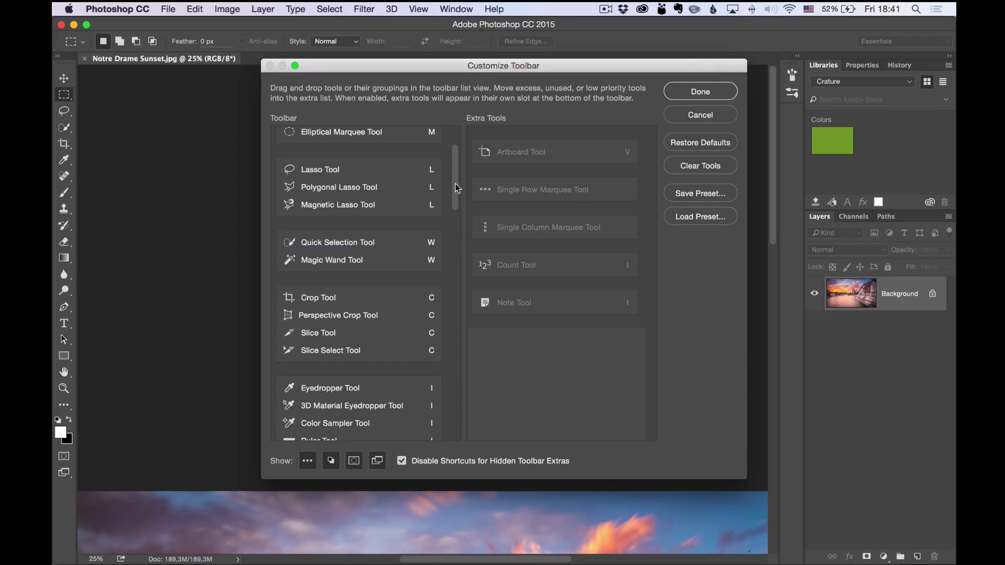
pyautogui.moveTo(456, 194); pyautogui.dragTo(458, 225)
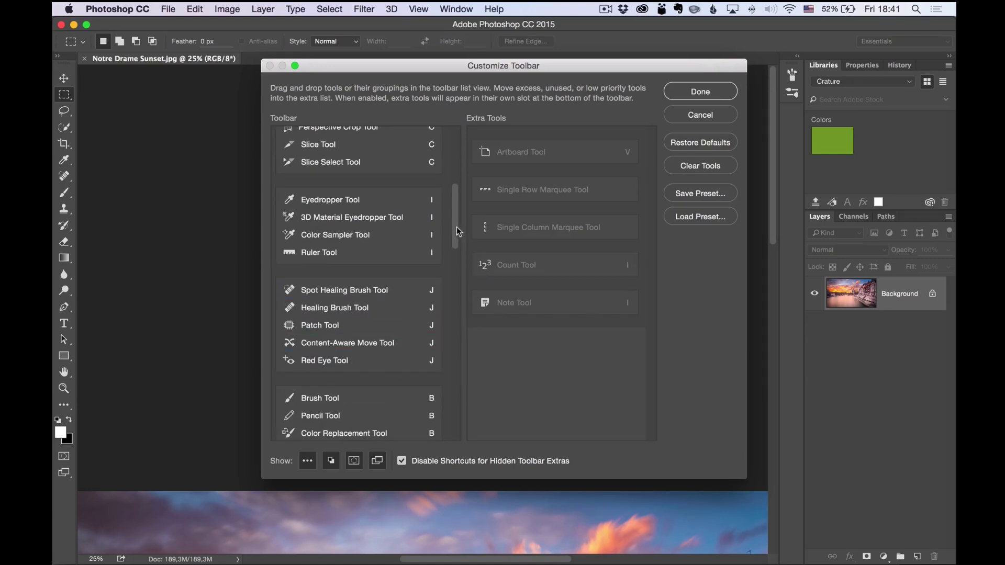
pyautogui.moveTo(454, 232); pyautogui.dragTo(456, 216)
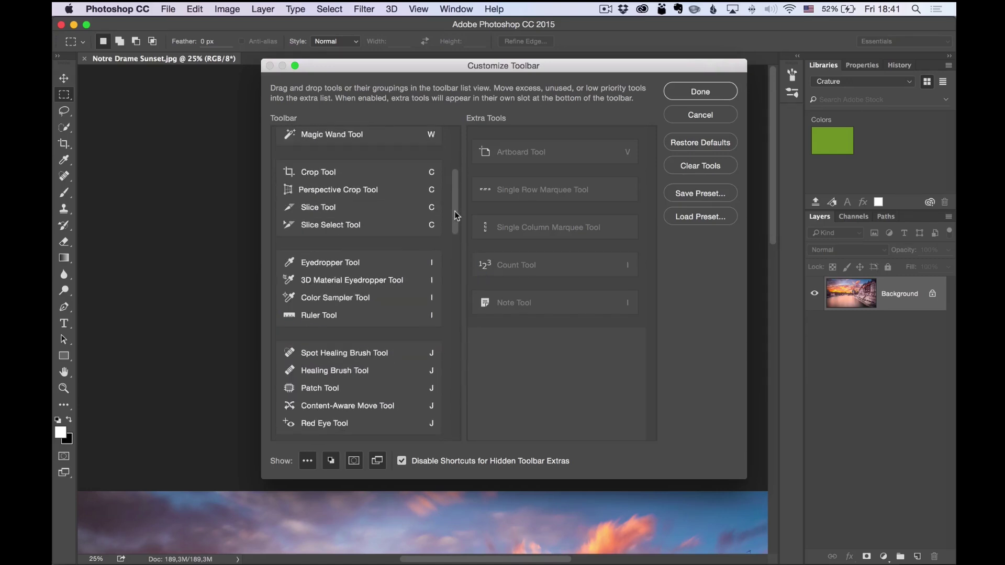
pyautogui.click(732, 93)
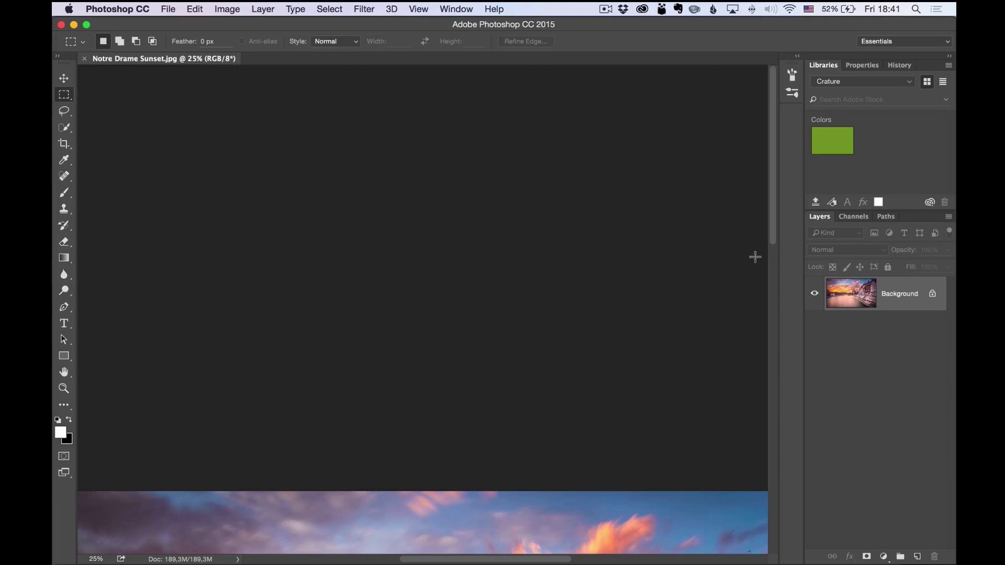
# - Start a new text layer on the photo with the Type tool
pyautogui.scroll(-6, 494, 393)
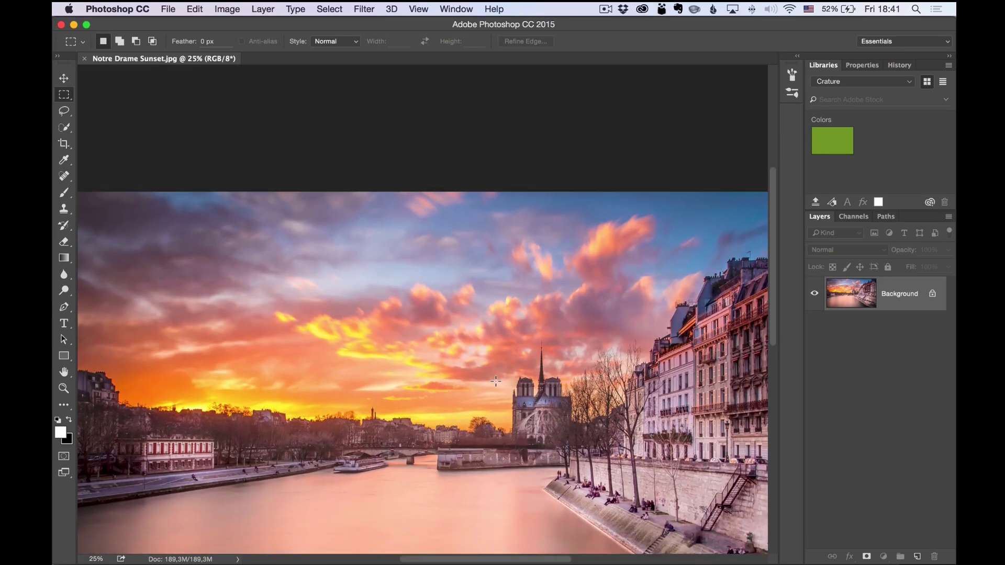
pyautogui.click(63, 323)
pyautogui.click(168, 216)
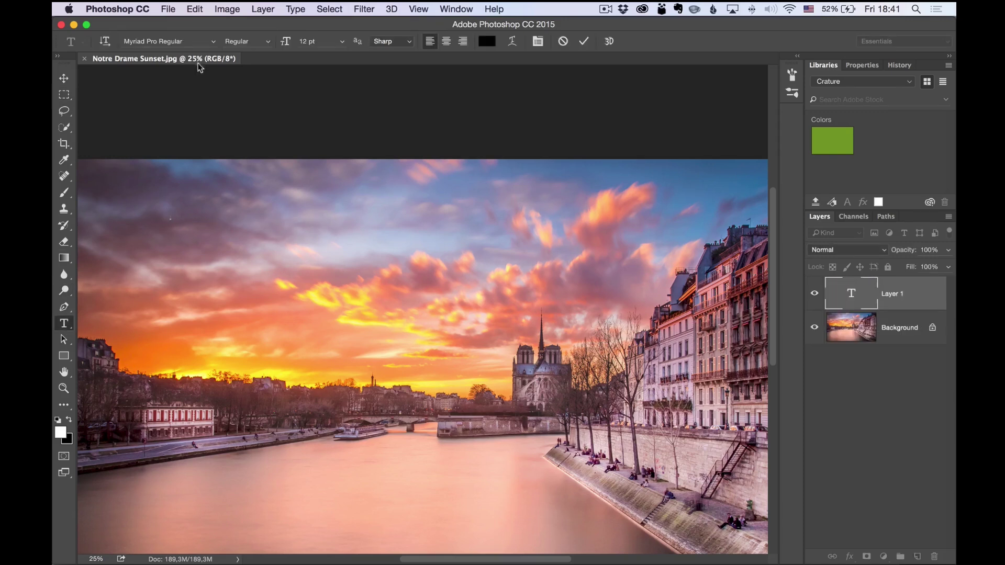
# - Star Arial Regular and Bold as favourite fonts, filter by favourites, and choose Arial Italic
pyautogui.click(211, 42)
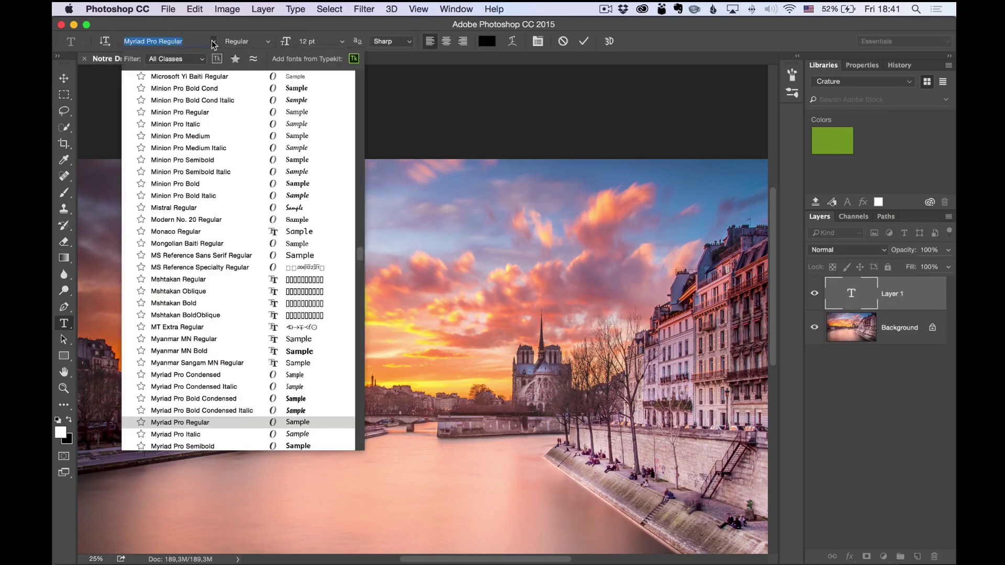
pyautogui.scroll(-15, 197, 347)
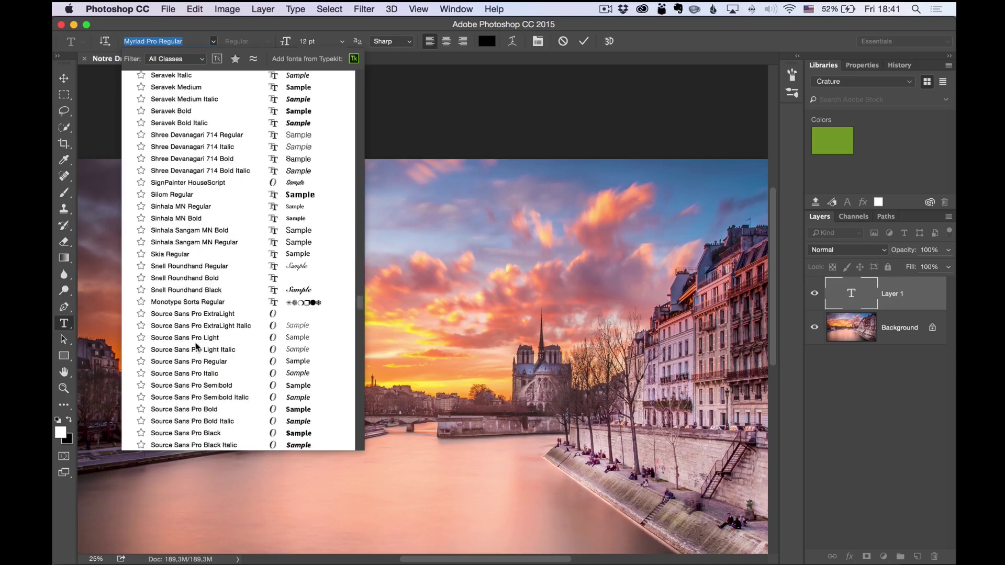
pyautogui.scroll(5, 197, 347)
pyautogui.scroll(20, 197, 347)
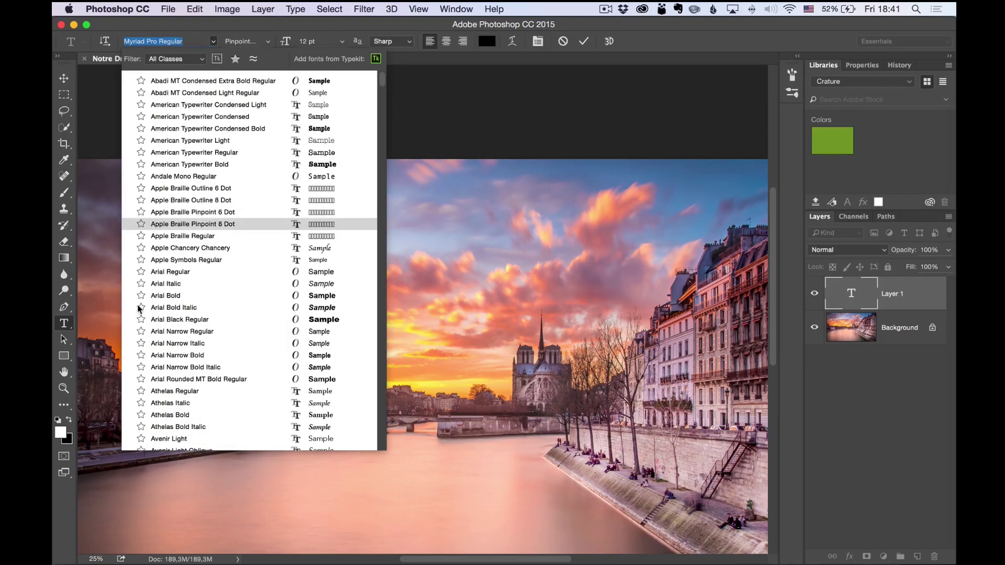
pyautogui.click(142, 272)
pyautogui.click(141, 295)
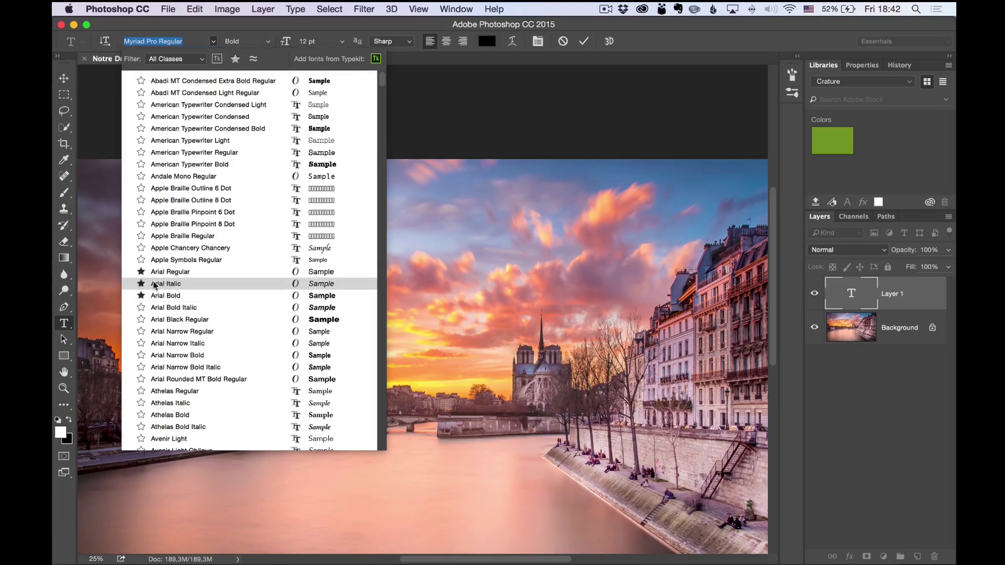
pyautogui.click(235, 58)
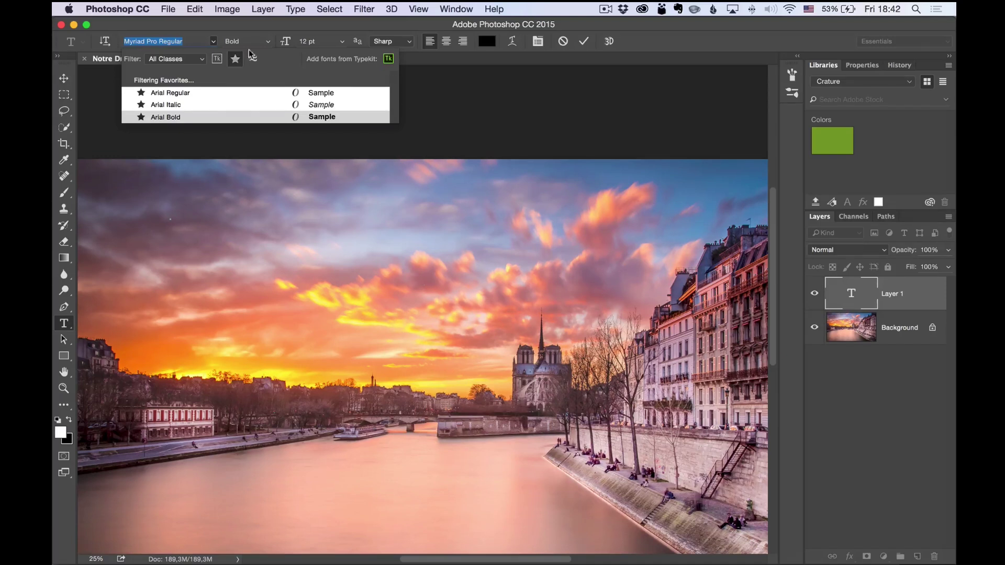
pyautogui.click(475, 112)
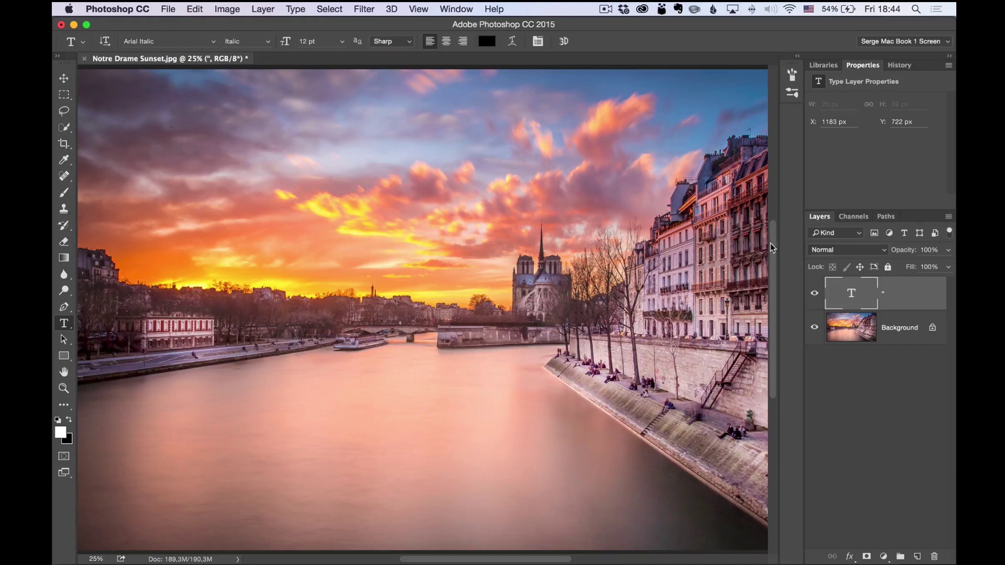
# - Browse the Channels, Paths, Layers, Libraries, Properties and History panels
pyautogui.click(861, 218)
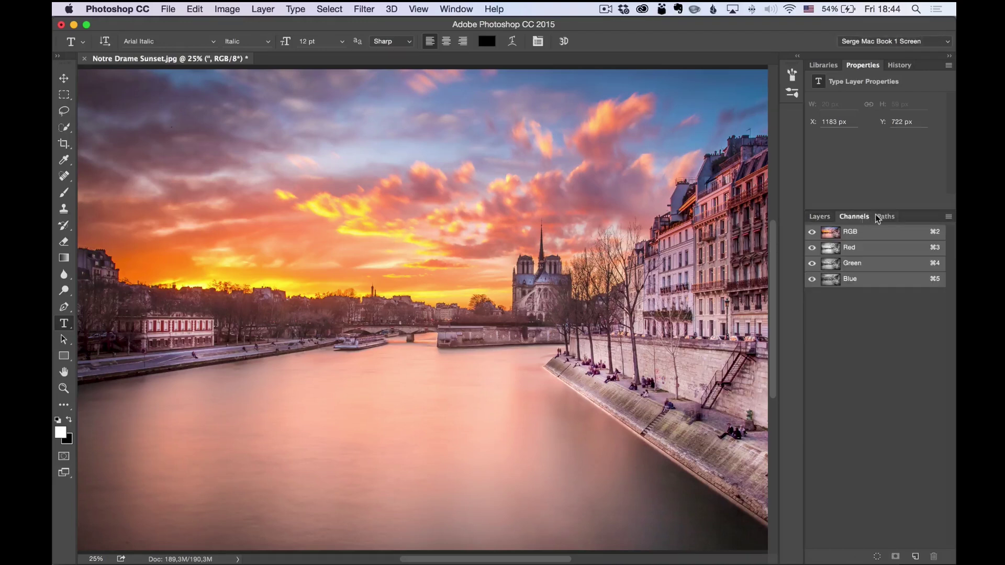
pyautogui.click(886, 217)
pyautogui.click(854, 216)
pyautogui.click(829, 218)
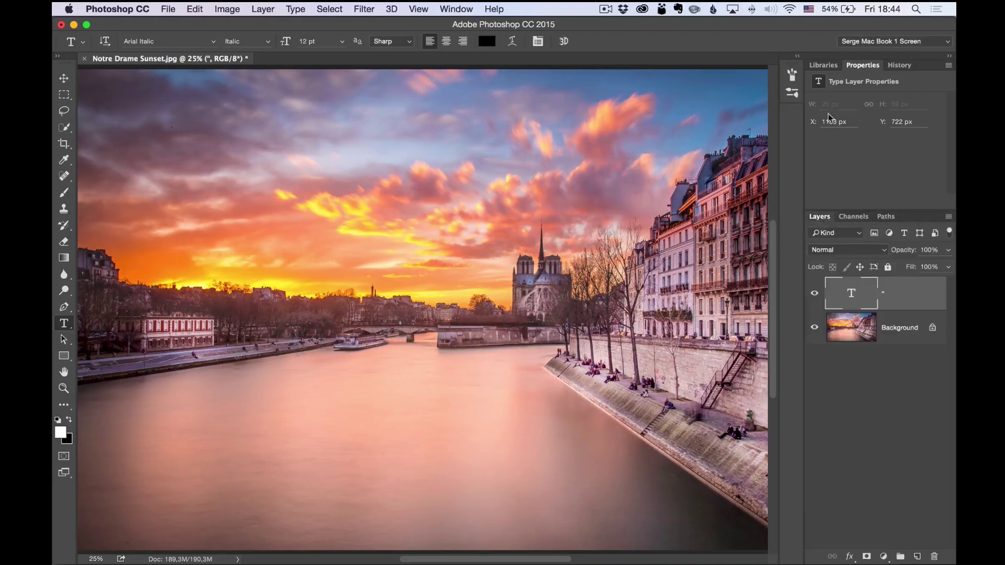
pyautogui.click(823, 66)
pyautogui.click(861, 66)
pyautogui.click(899, 66)
pyautogui.click(862, 66)
pyautogui.click(826, 66)
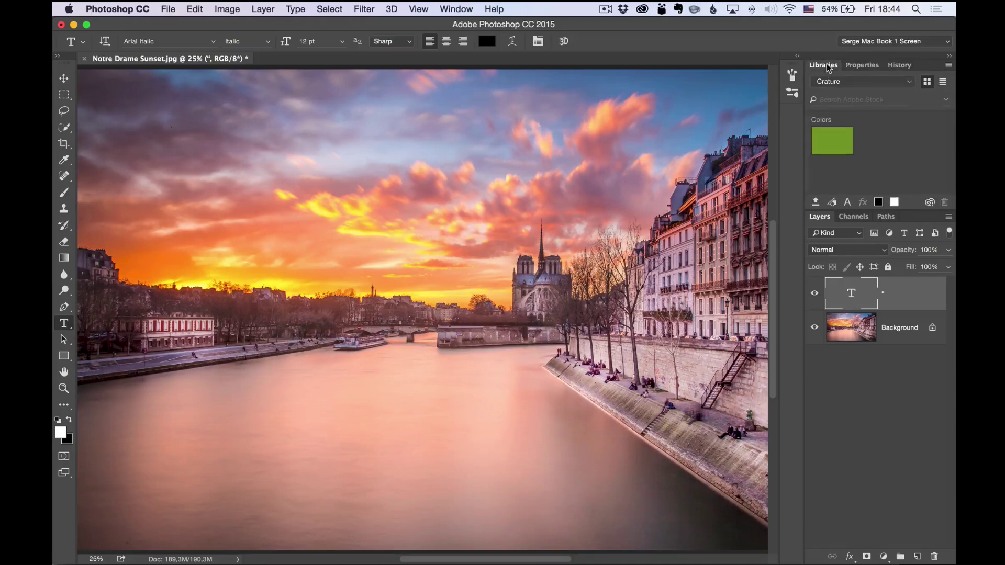
# - Set up a new workspace 'ma' including Toolbar, Menus and Keyboard Shortcuts, then cancel it
pyautogui.click(921, 42)
pyautogui.click(908, 167)
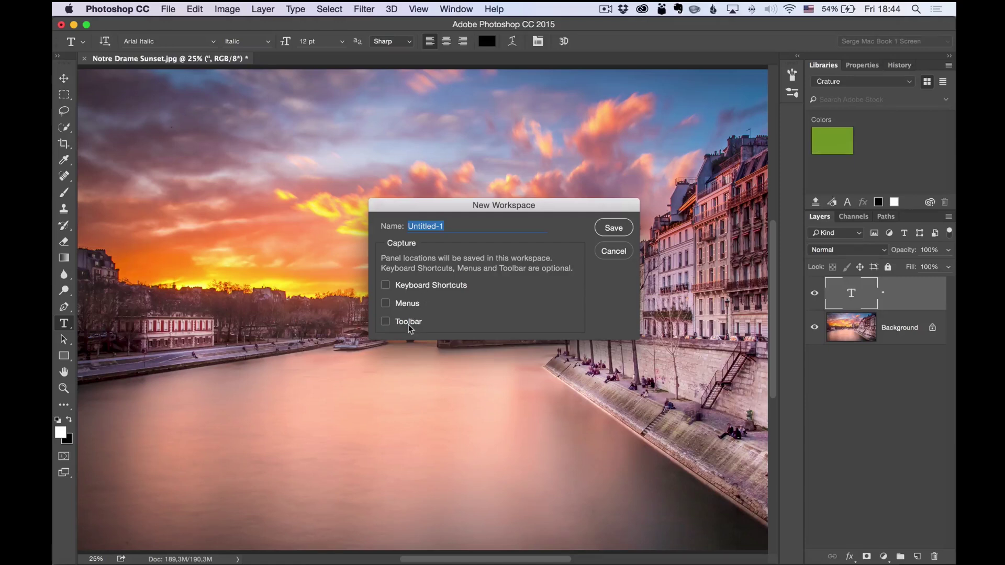
pyautogui.click(397, 321)
pyautogui.write('mac brook one scren')
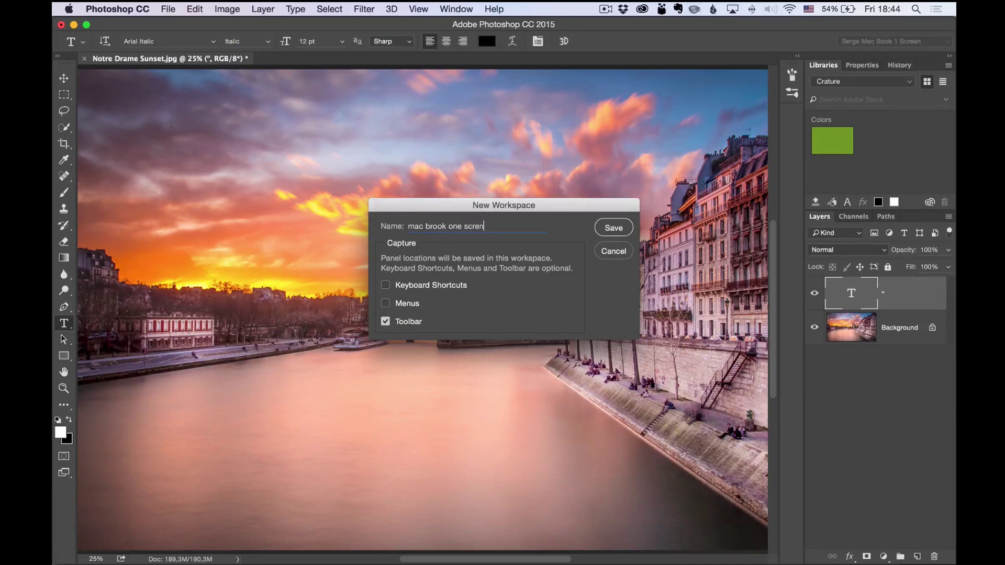
pyautogui.click(404, 303)
pyautogui.click(411, 285)
pyautogui.click(617, 252)
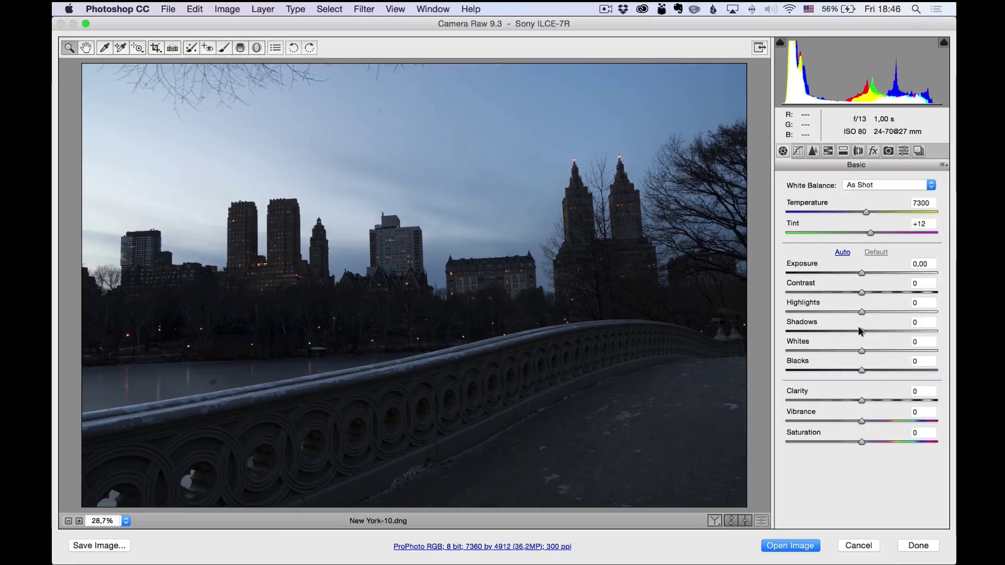
# - Set Shadows +100, Highlights -100, Blacks -57, Tint +19 and Saturation -21 in the Basic panel
pyautogui.moveTo(860, 331); pyautogui.dragTo(951, 327)
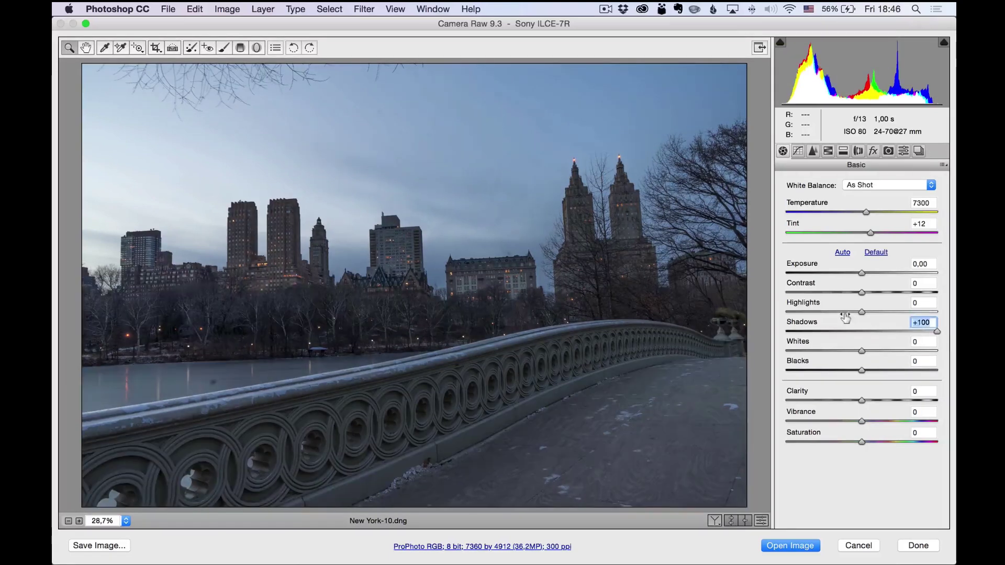
pyautogui.moveTo(860, 312); pyautogui.dragTo(774, 309)
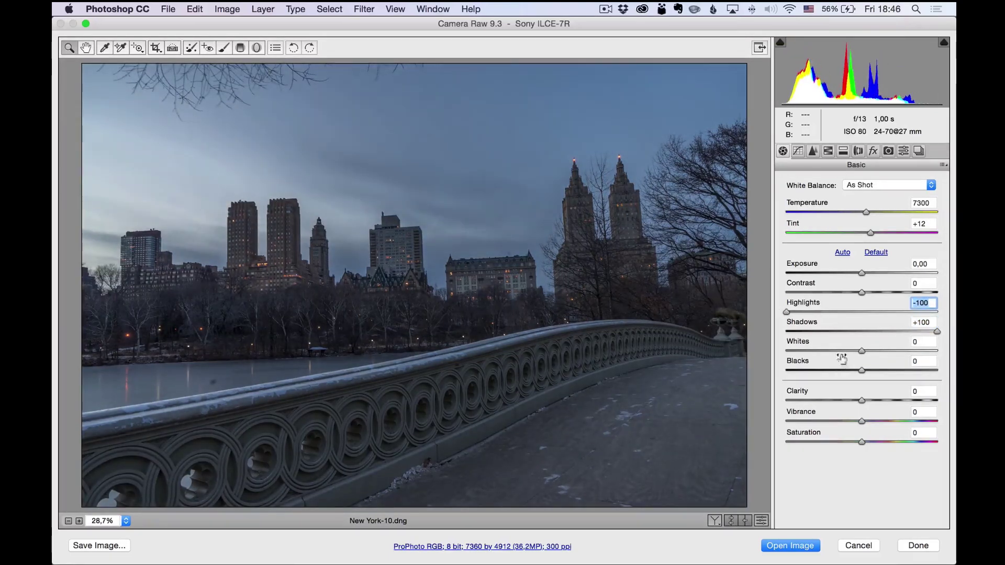
pyautogui.moveTo(860, 363); pyautogui.dragTo(877, 345)
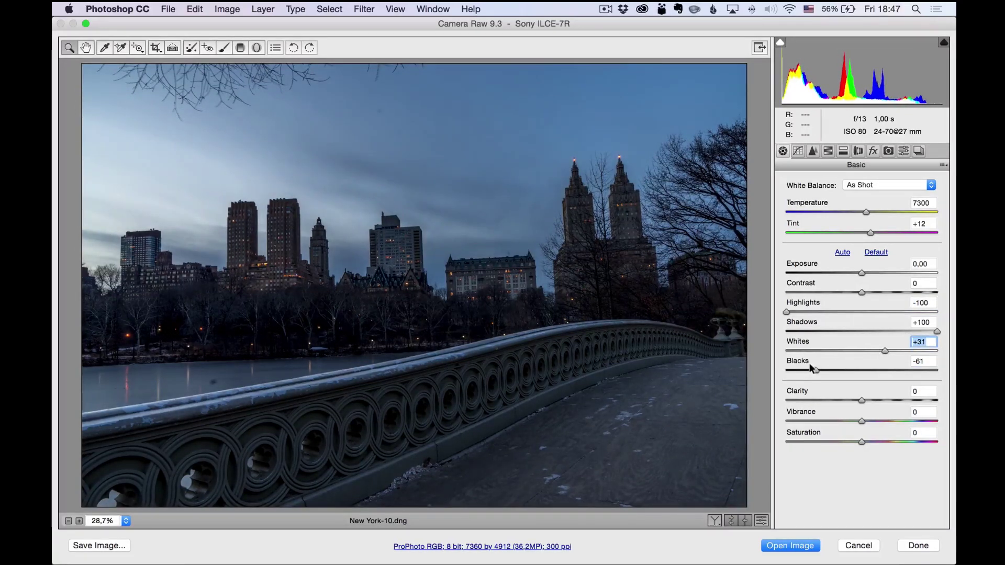
pyautogui.moveTo(809, 363); pyautogui.dragTo(810, 365)
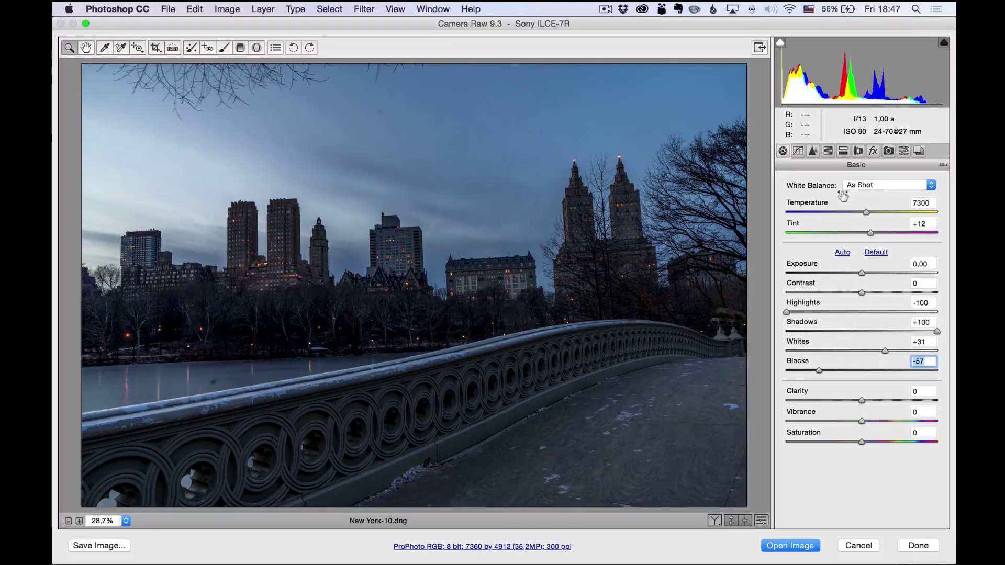
pyautogui.moveTo(866, 233); pyautogui.dragTo(876, 233)
pyautogui.moveTo(855, 434); pyautogui.dragTo(847, 394)
# - Apply Upright Auto in Lens Corrections, then return to the Basic panel
pyautogui.click(857, 151)
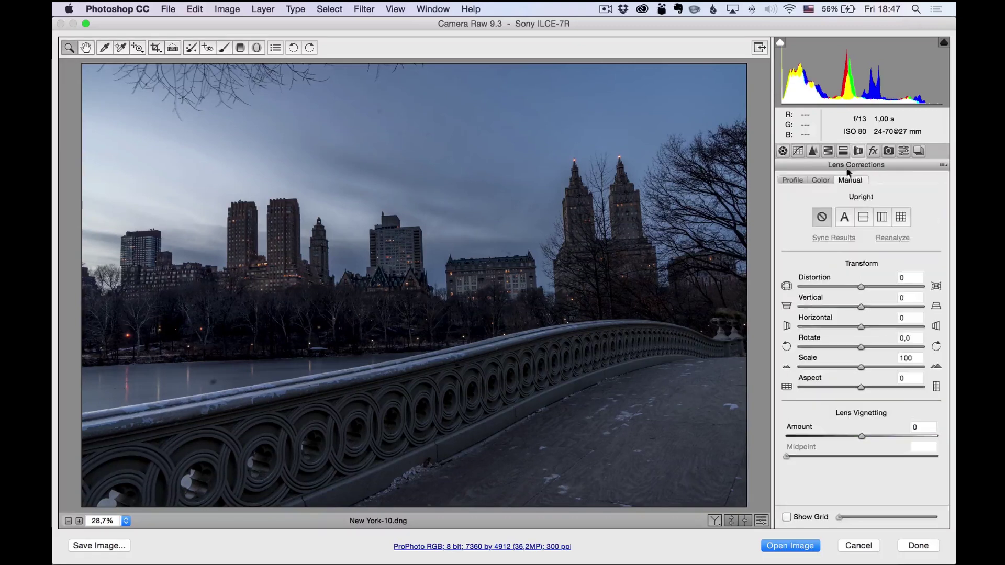
pyautogui.click(838, 215)
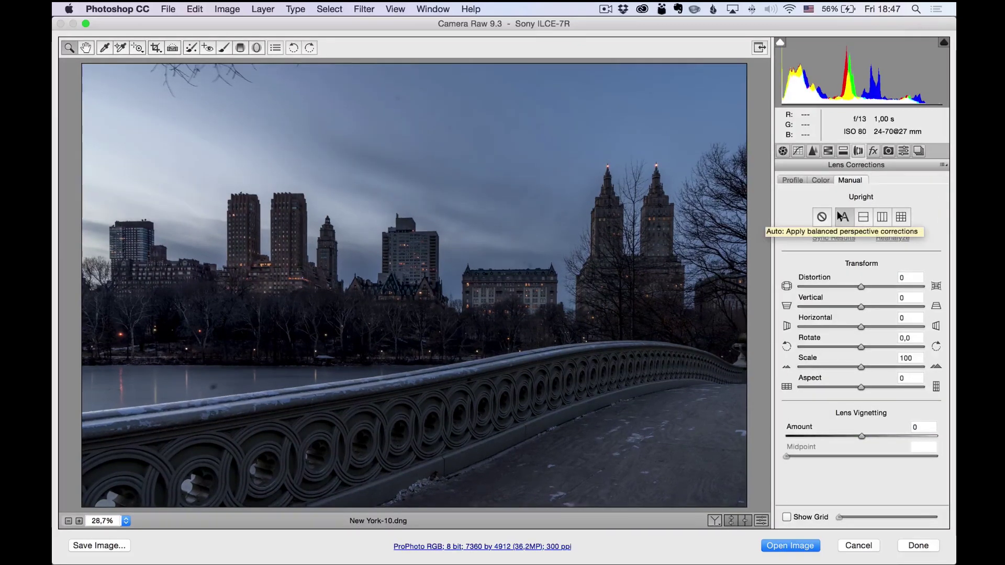
pyautogui.click(782, 150)
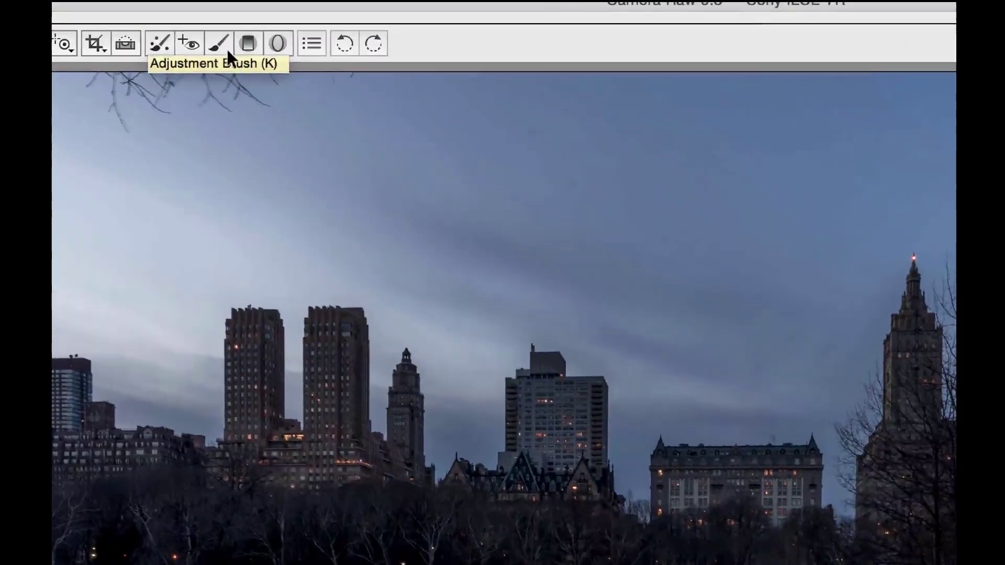
# - Paint negative Dehaze with the Adjustment Brush across the skyline and trees
pyautogui.click(222, 46)
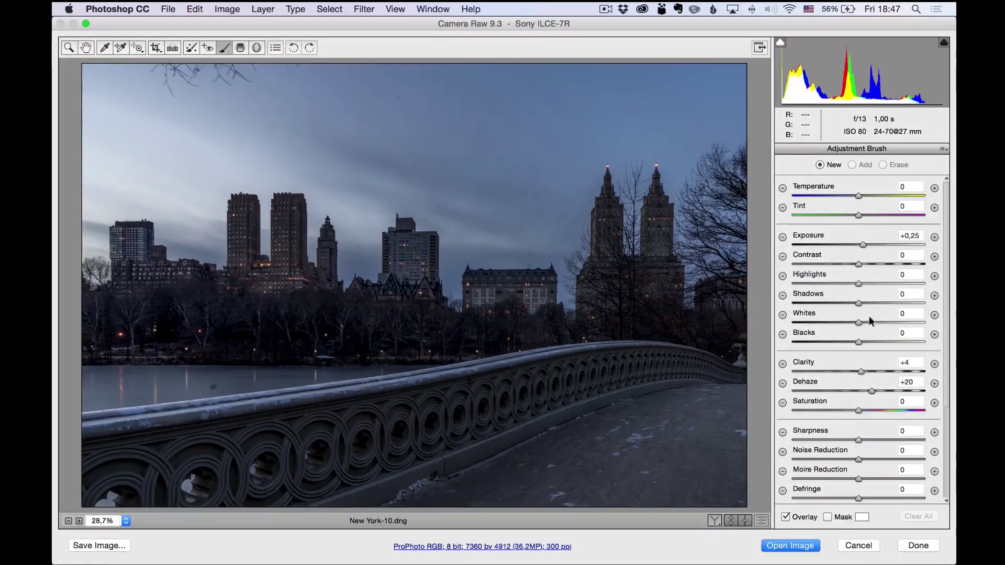
pyautogui.scroll(-6, 861, 257)
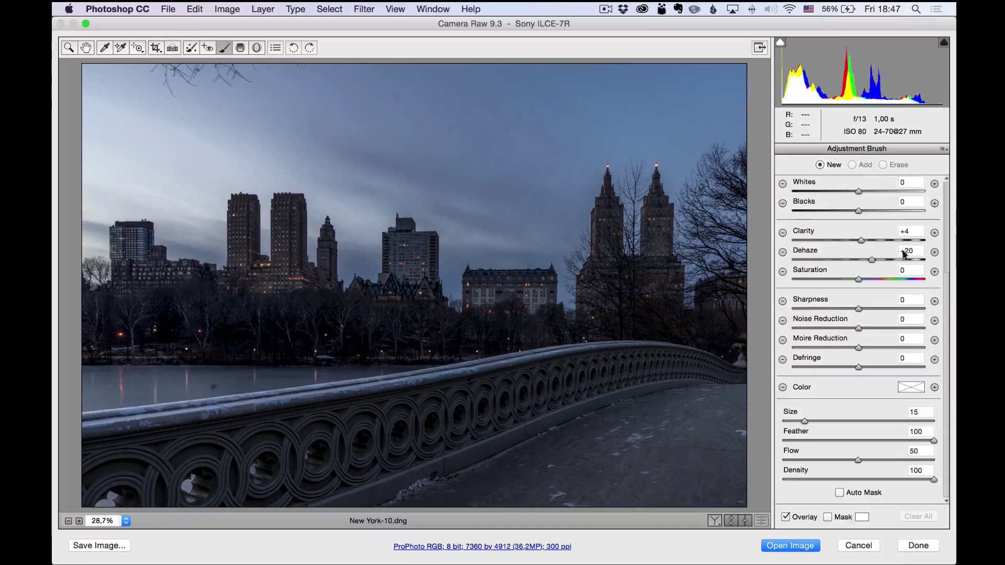
pyautogui.moveTo(867, 257); pyautogui.dragTo(833, 257)
pyautogui.moveTo(651, 304)
pyautogui.mouseDown()
pyautogui.moveTo(156, 309)
pyautogui.moveTo(671, 324)
pyautogui.moveTo(94, 305)
pyautogui.moveTo(590, 307)
pyautogui.moveTo(704, 282)
pyautogui.moveTo(107, 276)
pyautogui.moveTo(148, 257)
pyautogui.moveTo(298, 250)
pyautogui.moveTo(550, 314)
pyautogui.moveTo(726, 316)
pyautogui.moveTo(717, 358)
pyautogui.moveTo(427, 417)
pyautogui.moveTo(326, 456)
pyautogui.moveTo(543, 457)
pyautogui.moveTo(689, 396)
pyautogui.moveTo(80, 393)
pyautogui.moveTo(142, 429)
pyautogui.moveTo(456, 456)
pyautogui.moveTo(565, 437)
pyautogui.moveTo(710, 375)
pyautogui.moveTo(227, 343)
pyautogui.moveTo(133, 352)
pyautogui.moveTo(438, 375)
pyautogui.moveTo(731, 372)
pyautogui.moveTo(730, 473)
pyautogui.moveTo(665, 496)
pyautogui.moveTo(104, 445)
pyautogui.moveTo(117, 469)
pyautogui.mouseUp()
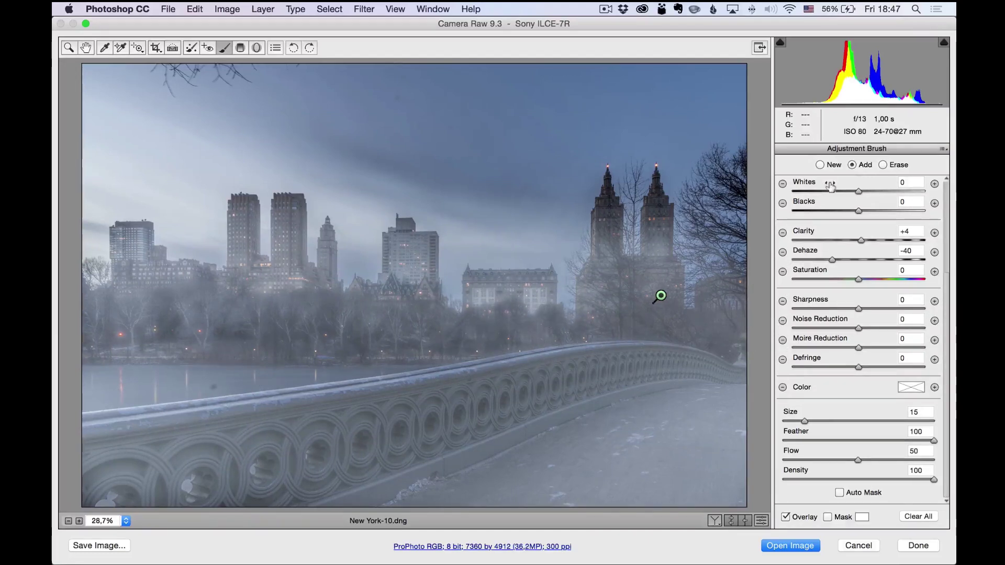
# - Fine-tune the brushed fog to a Dehaze of -46
pyautogui.moveTo(833, 259); pyautogui.dragTo(893, 259)
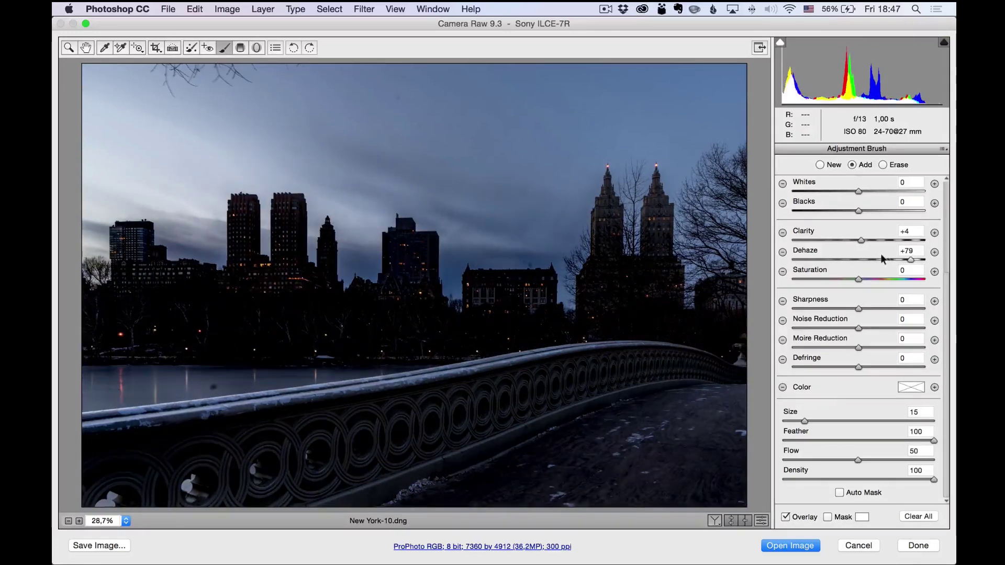
pyautogui.click(847, 258)
pyautogui.click(827, 258)
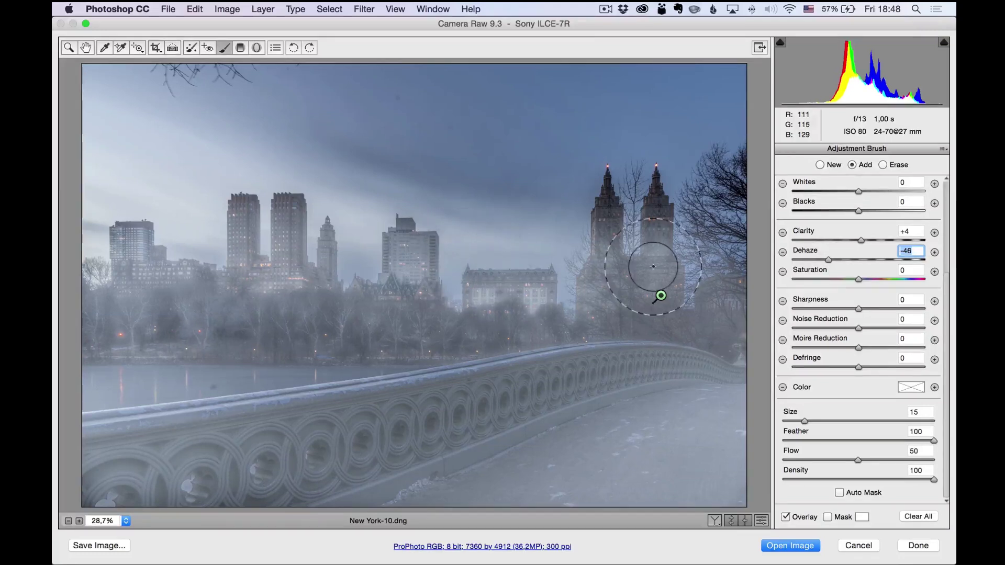
pyautogui.click(883, 164)
# - Erase the fog from the bridge using a brush with Feather 100
pyautogui.moveTo(661, 410)
pyautogui.mouseDown()
pyautogui.moveTo(130, 461)
pyautogui.moveTo(380, 423)
pyautogui.mouseUp()
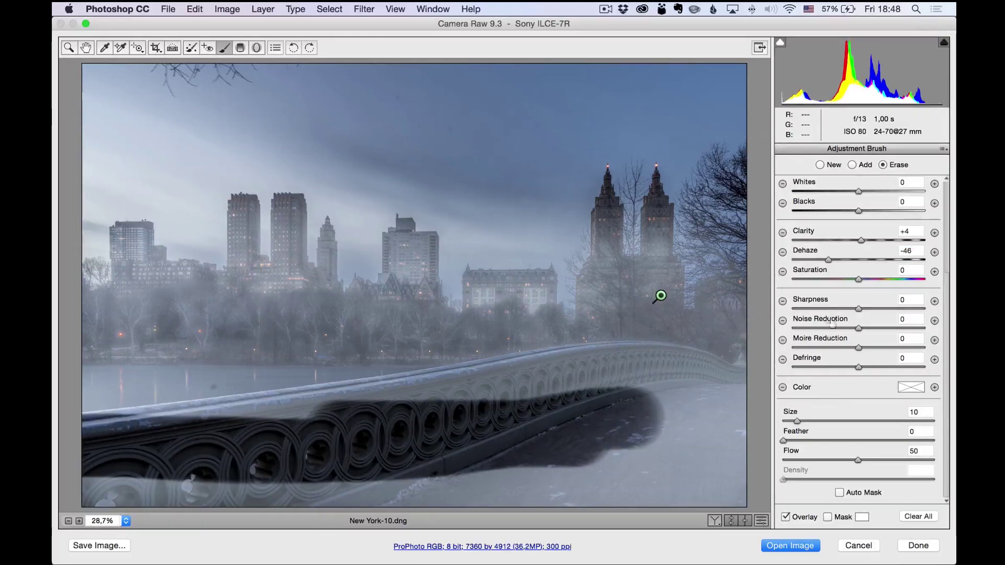
pyautogui.moveTo(795, 440); pyautogui.dragTo(950, 441)
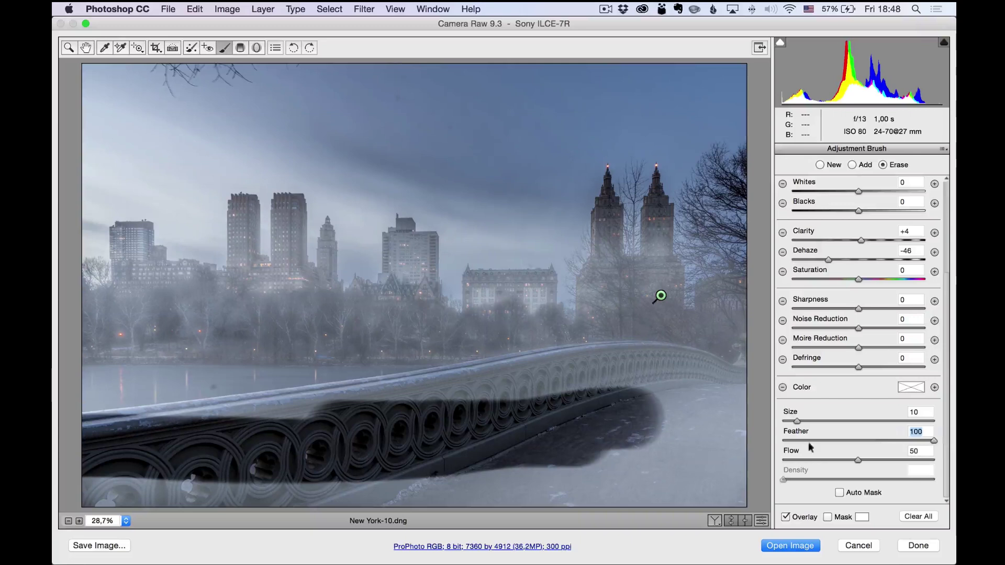
pyautogui.moveTo(660, 387)
pyautogui.mouseDown()
pyautogui.moveTo(230, 387)
pyautogui.moveTo(65, 429)
pyautogui.moveTo(419, 482)
pyautogui.moveTo(669, 442)
pyautogui.moveTo(696, 415)
pyautogui.moveTo(602, 481)
pyautogui.moveTo(395, 489)
pyautogui.mouseUp()
pyautogui.moveTo(694, 429)
pyautogui.mouseDown()
pyautogui.moveTo(654, 376)
pyautogui.moveTo(743, 476)
pyautogui.moveTo(576, 502)
pyautogui.mouseUp()
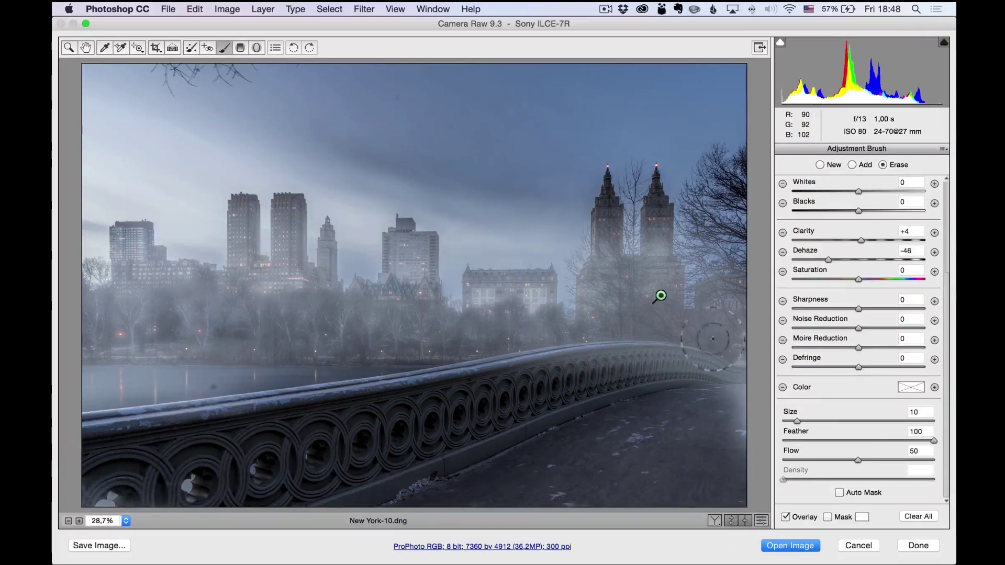
# - Brush fog back over the bridge's right end, thin it to Dehaze -27, and close Camera Raw
pyautogui.click(853, 165)
pyautogui.press(']')
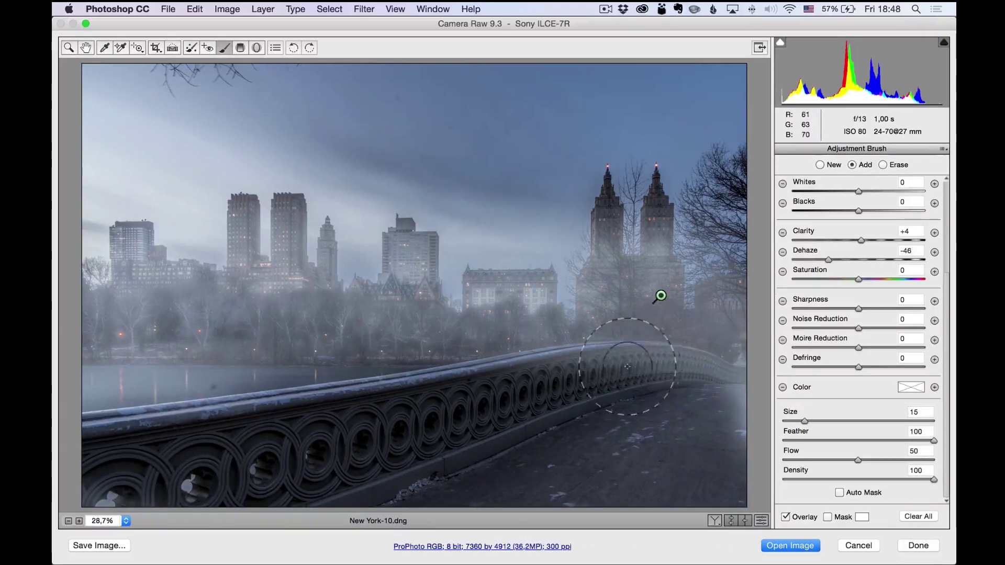
pyautogui.moveTo(679, 362)
pyautogui.mouseDown()
pyautogui.moveTo(691, 370)
pyautogui.moveTo(468, 363)
pyautogui.moveTo(335, 382)
pyautogui.moveTo(103, 353)
pyautogui.mouseUp()
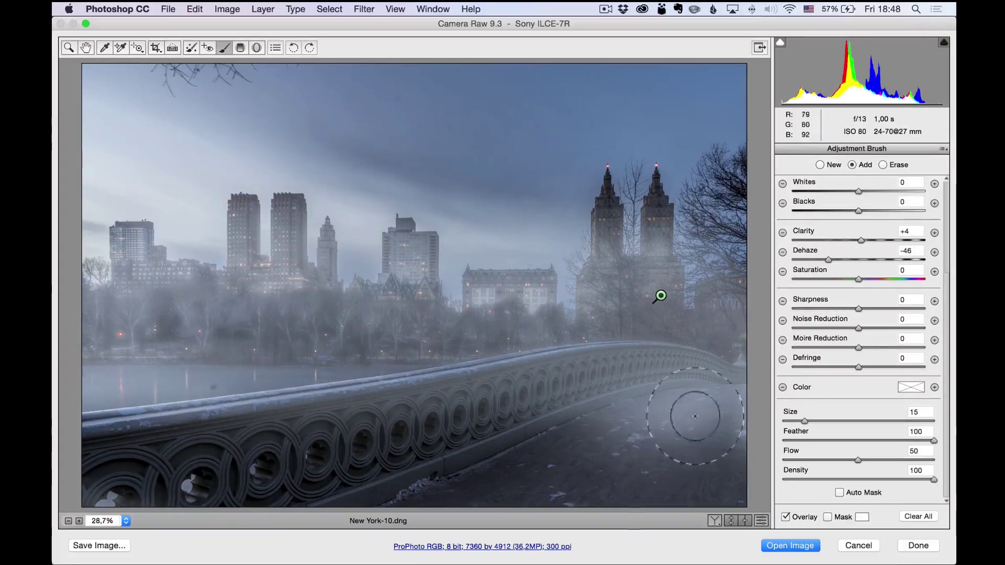
pyautogui.moveTo(823, 257); pyautogui.dragTo(840, 257)
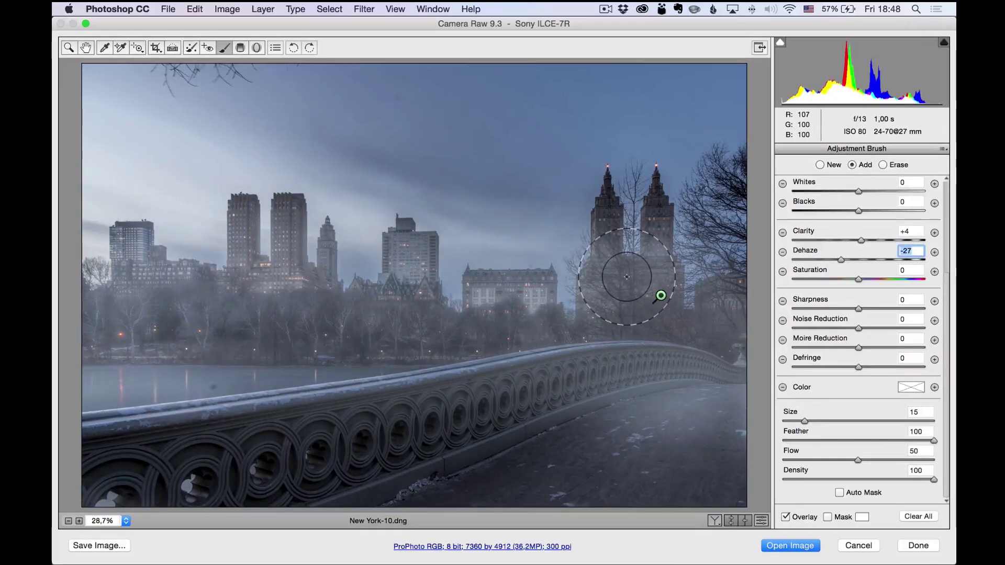
pyautogui.click(856, 545)
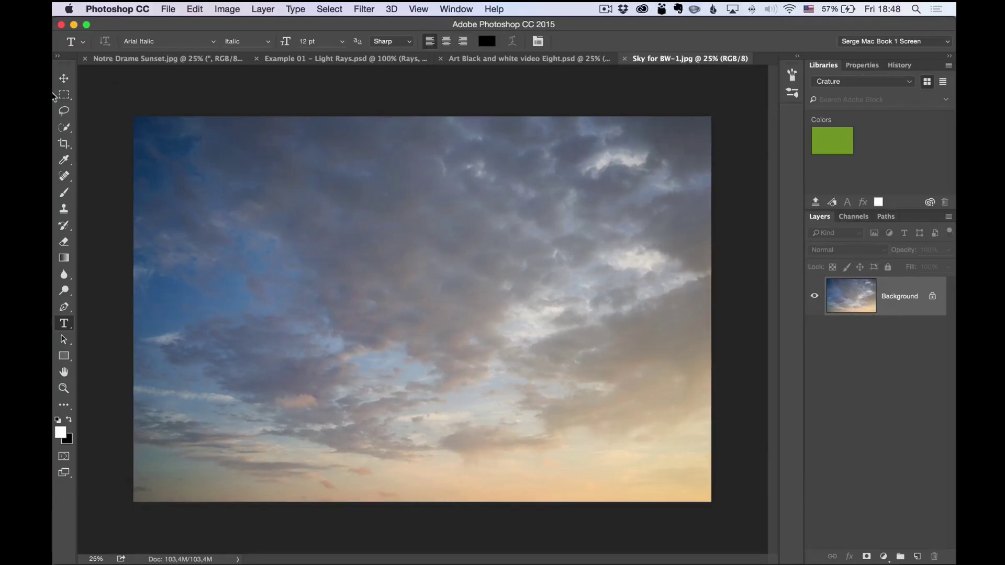
# - With the Move tool, drag the Sky for BW-1 Background layer into the Crature library as a graphic
pyautogui.click(63, 78)
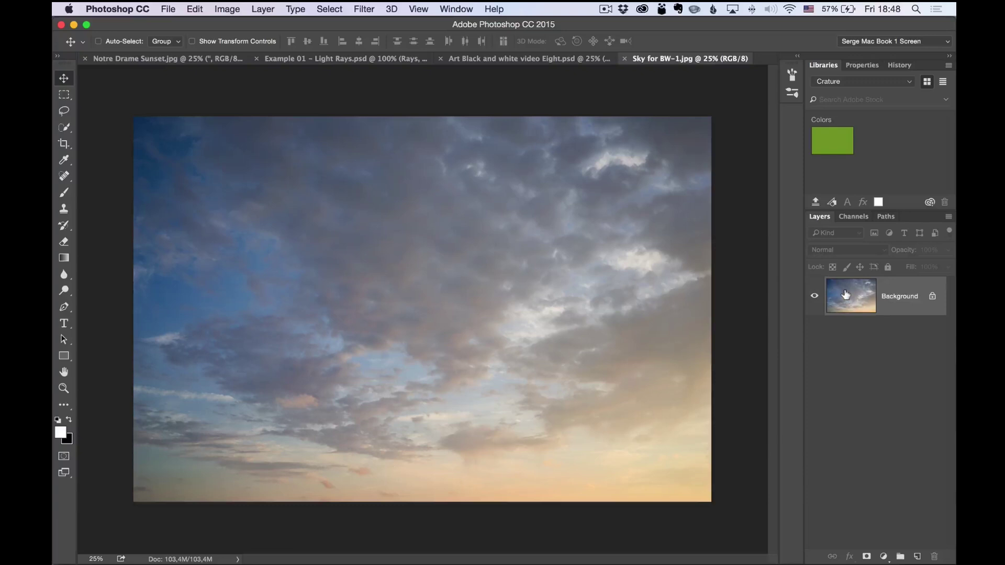
pyautogui.moveTo(845, 295); pyautogui.dragTo(856, 123)
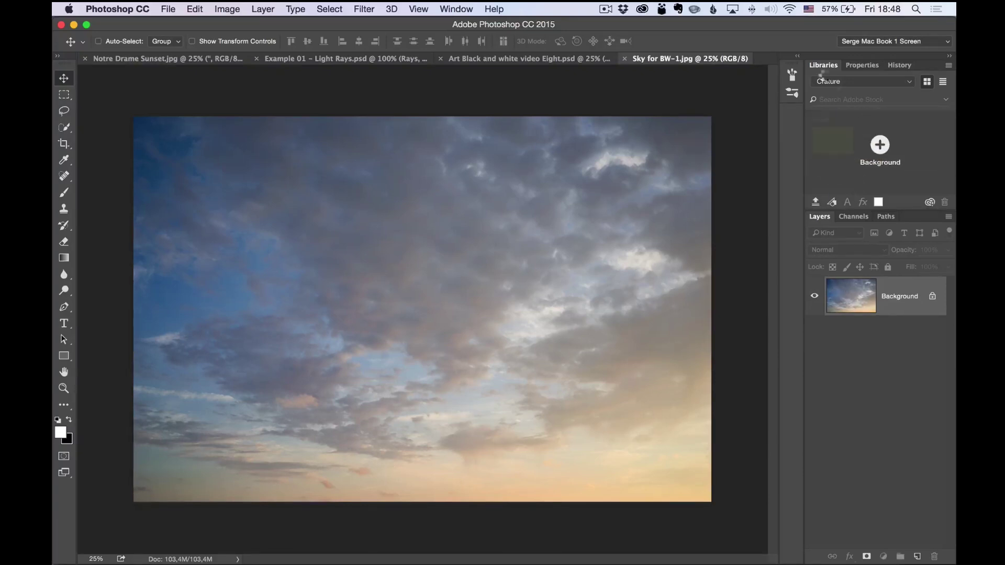
pyautogui.moveTo(828, 85); pyautogui.dragTo(834, 105)
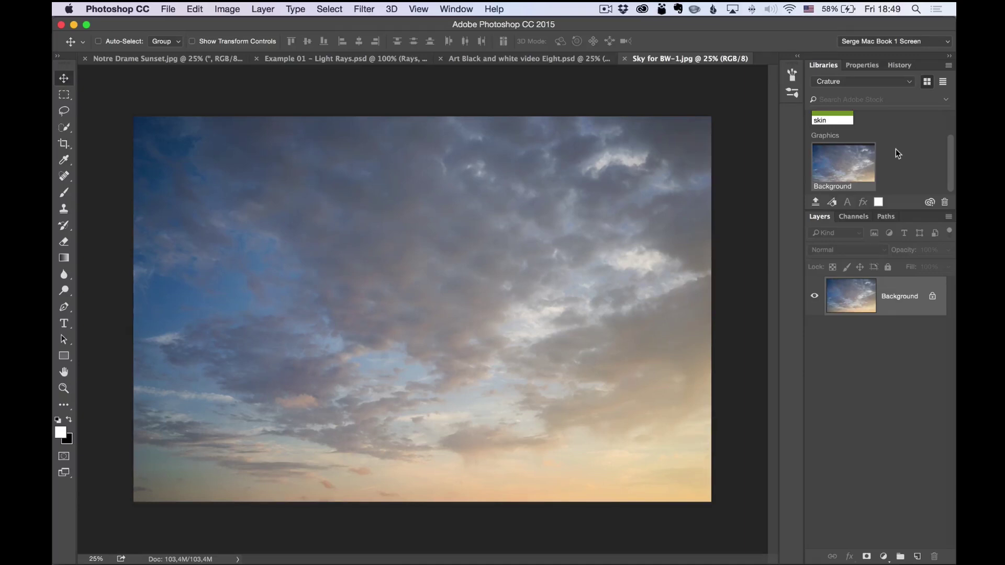
pyautogui.click(825, 274)
# - Switch to the foggy bridge document and place the library sky image onto it
pyautogui.click(149, 57)
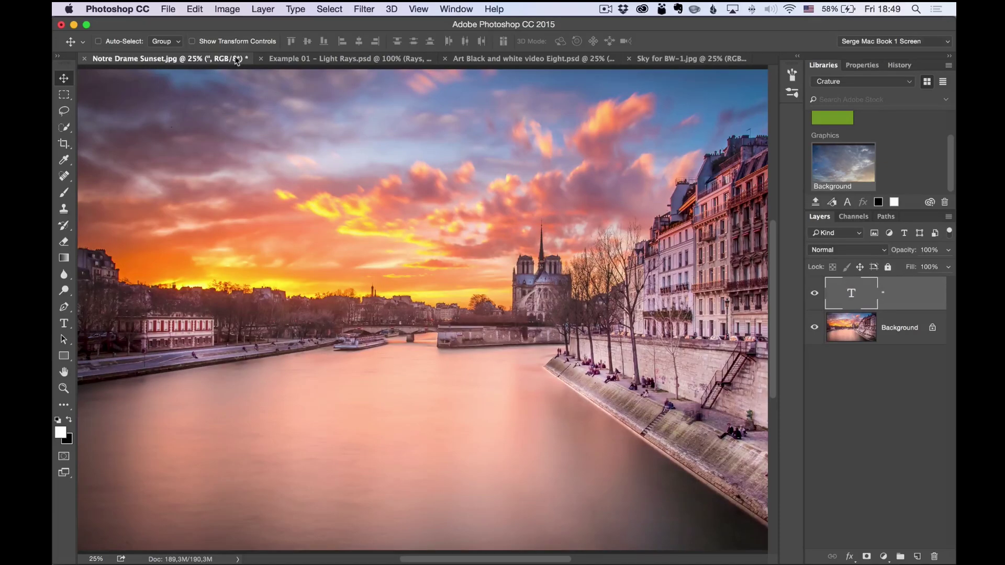
pyautogui.click(274, 59)
pyautogui.click(506, 59)
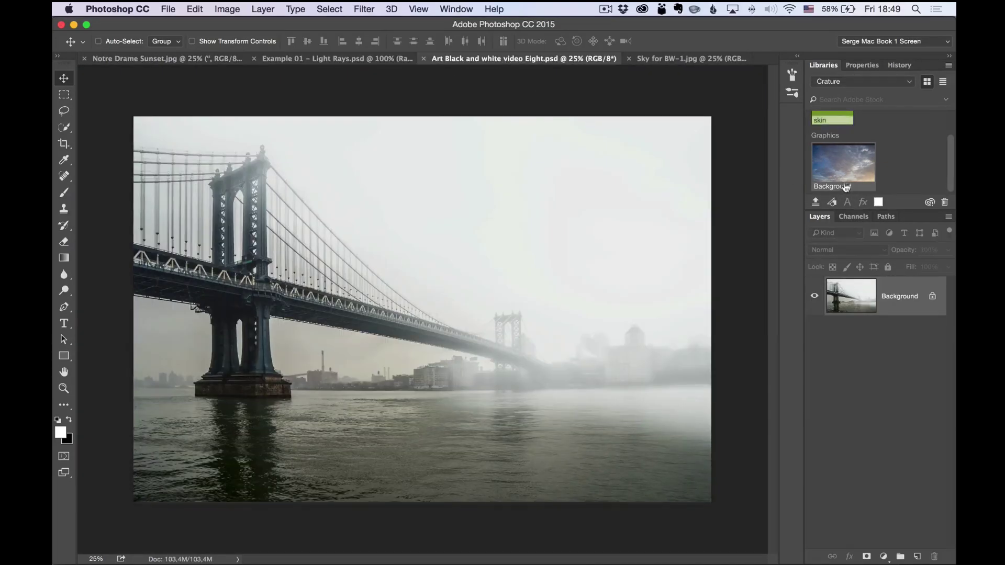
pyautogui.moveTo(844, 178); pyautogui.dragTo(361, 228)
pyautogui.moveTo(476, 256); pyautogui.dragTo(540, 287)
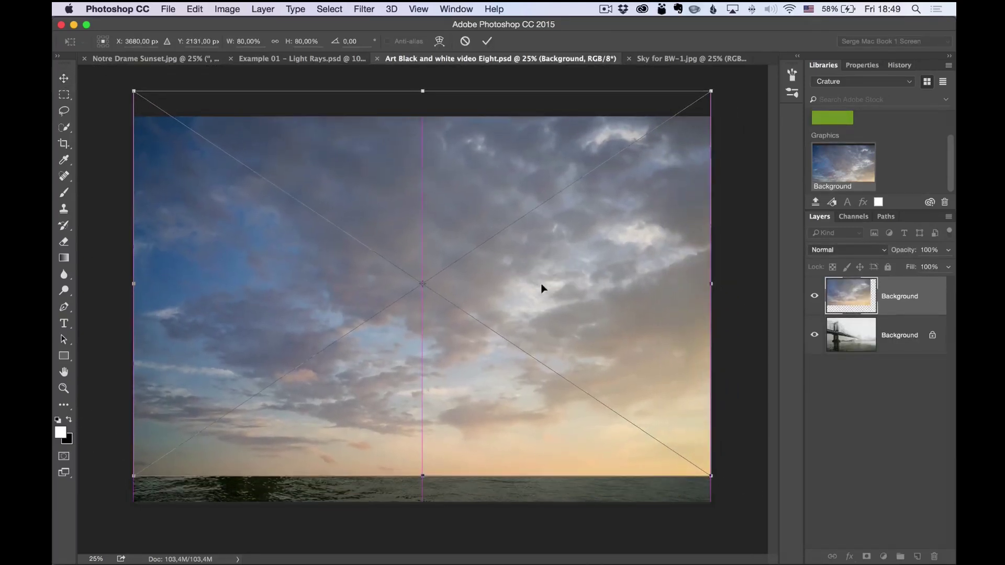
# - Set the sky layer to Multiply, move it up over the bridge, and commit the placement
pyautogui.click(833, 250)
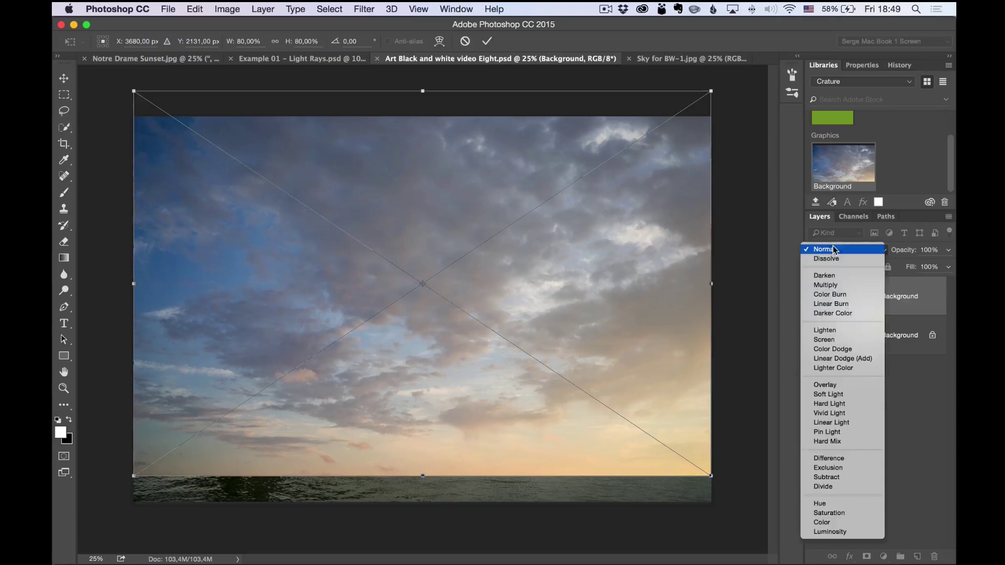
pyautogui.click(846, 287)
pyautogui.moveTo(515, 289); pyautogui.dragTo(504, 232)
pyautogui.press('Return')
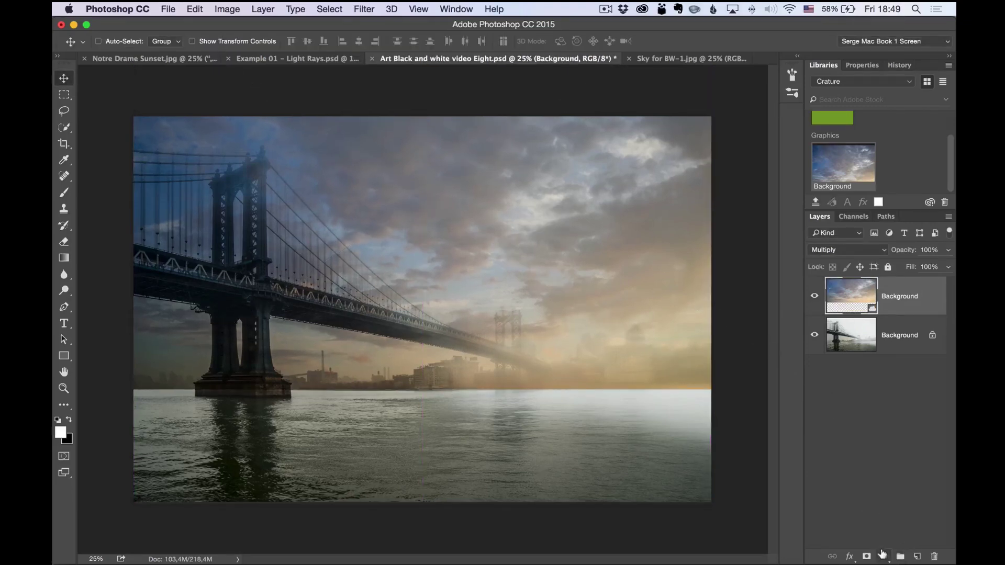
pyautogui.click(883, 556)
# - Add a Black & White adjustment layer to turn the bridge composite grayscale
pyautogui.click(887, 286)
pyautogui.click(884, 556)
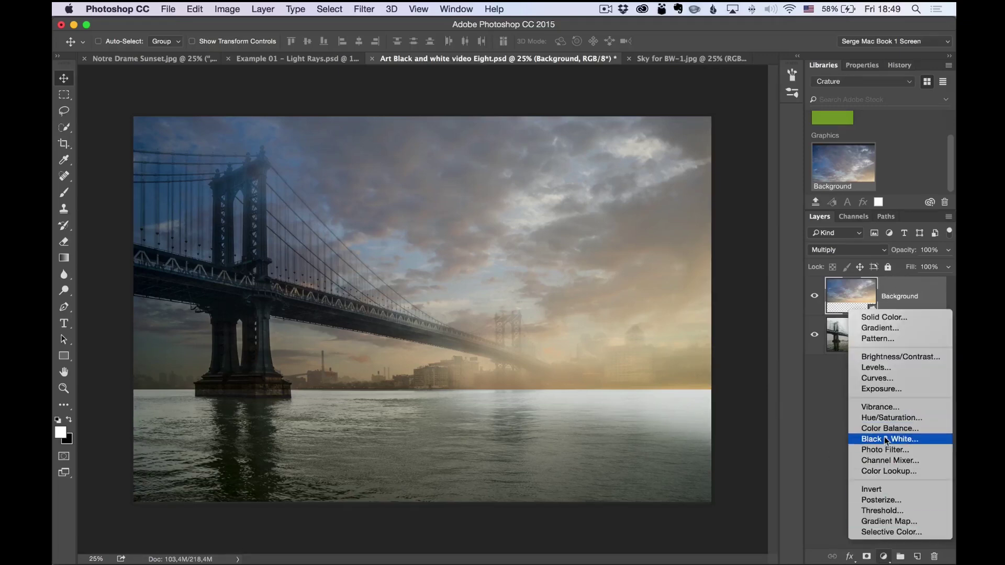
pyautogui.click(885, 439)
# - Add a mask to the sky layer, paint it away near the waterline, and view Sky for BW-1
pyautogui.click(901, 348)
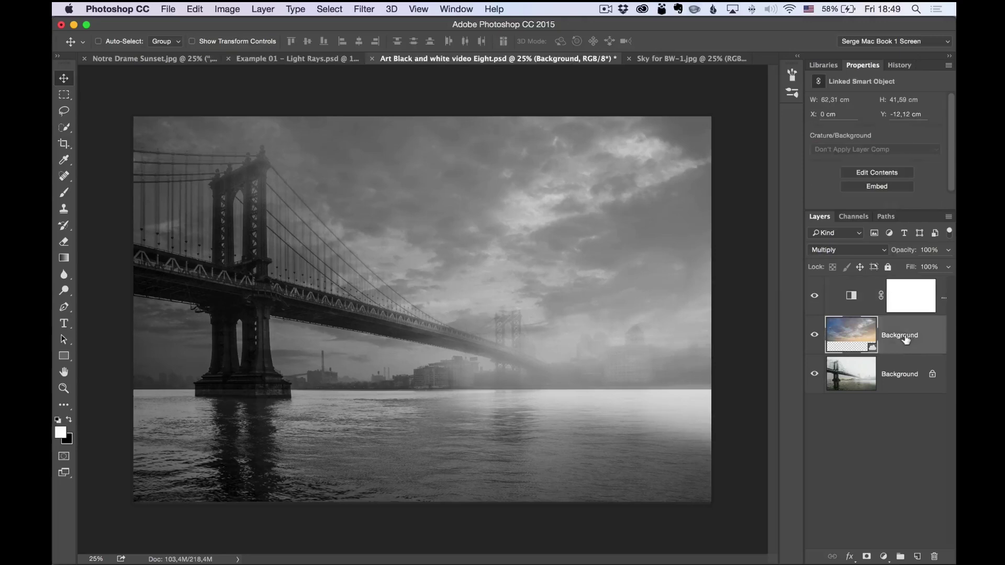
pyautogui.click(866, 557)
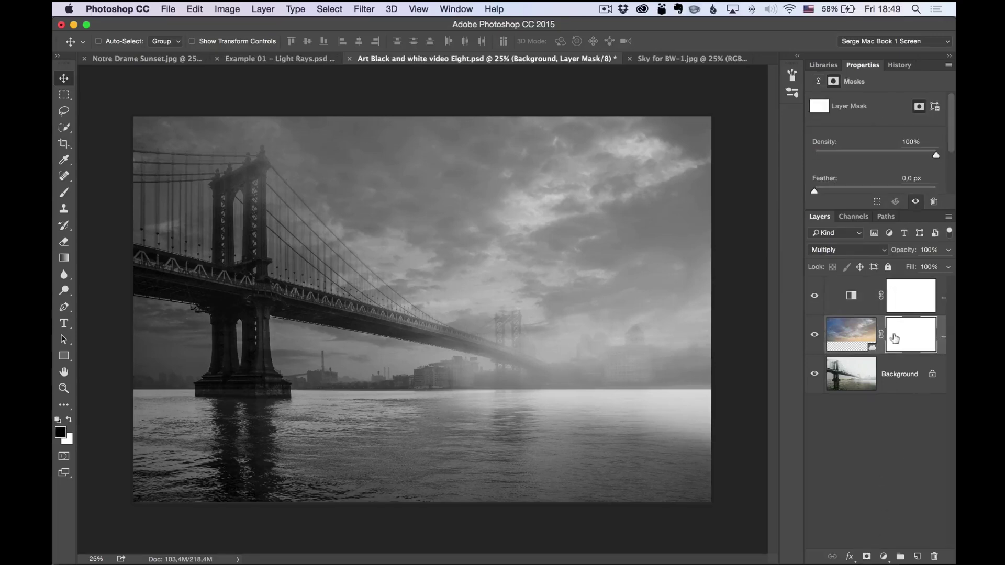
pyautogui.press('b')
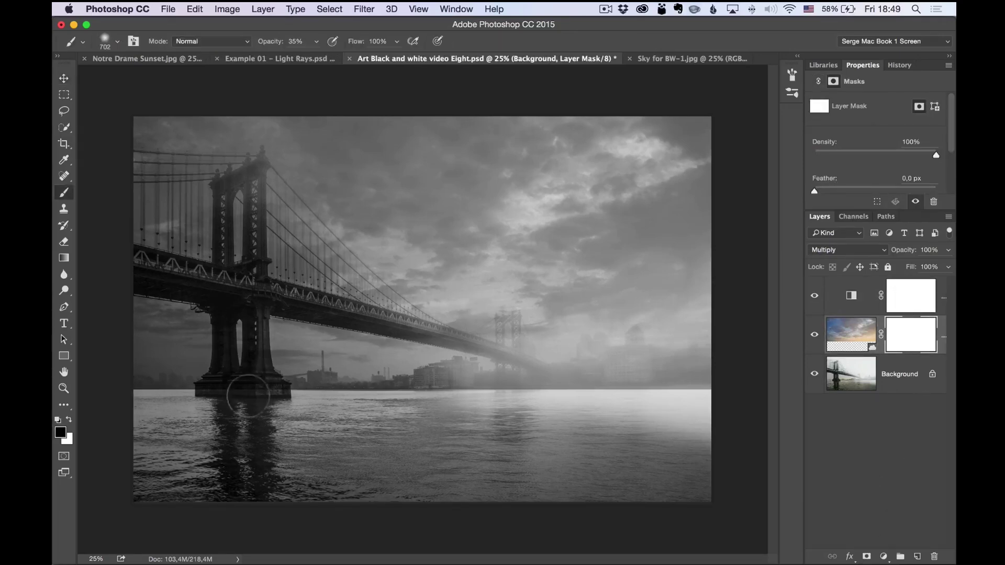
pyautogui.moveTo(294, 374)
pyautogui.mouseDown()
pyautogui.moveTo(373, 390)
pyautogui.moveTo(644, 398)
pyautogui.moveTo(133, 361)
pyautogui.mouseUp()
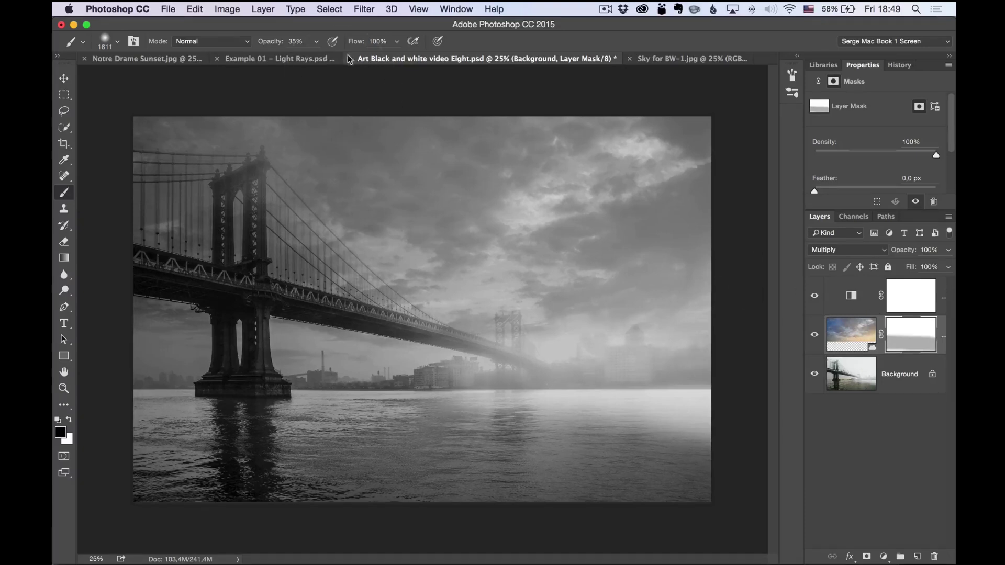
pyautogui.click(658, 59)
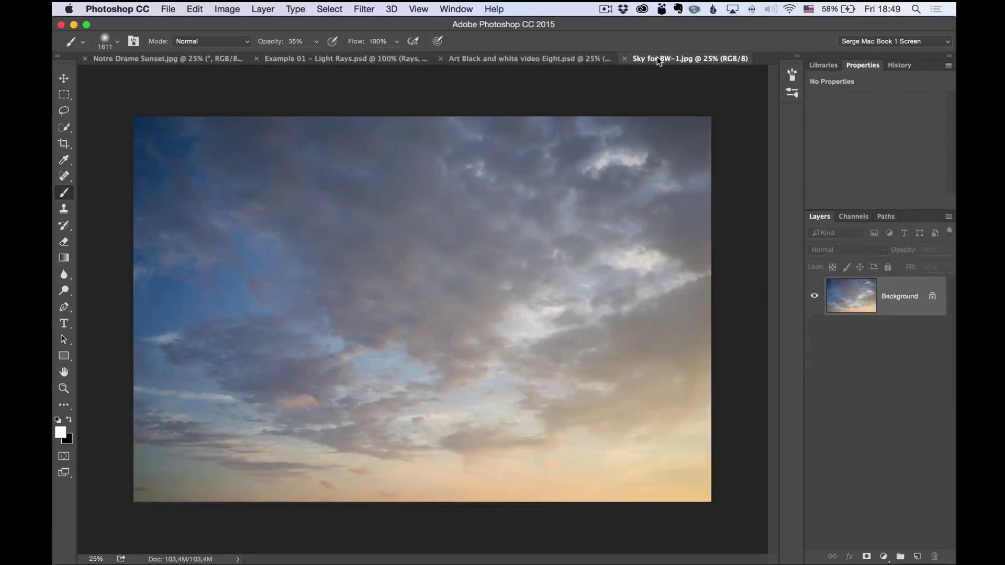
pyautogui.click(458, 59)
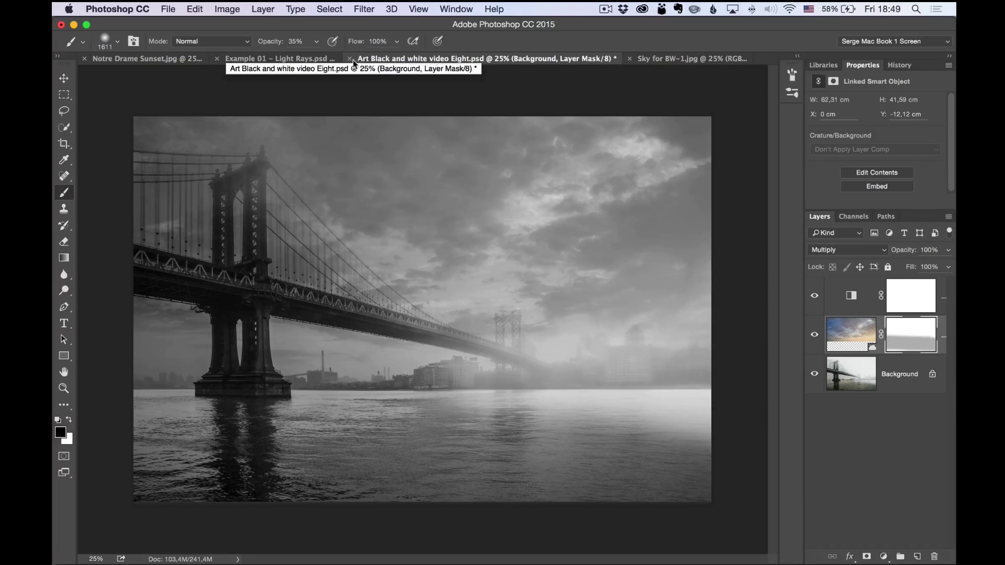
# - In the Light Rays example, show Color #2, Color #1, Rays and the forest background layers
pyautogui.click(282, 61)
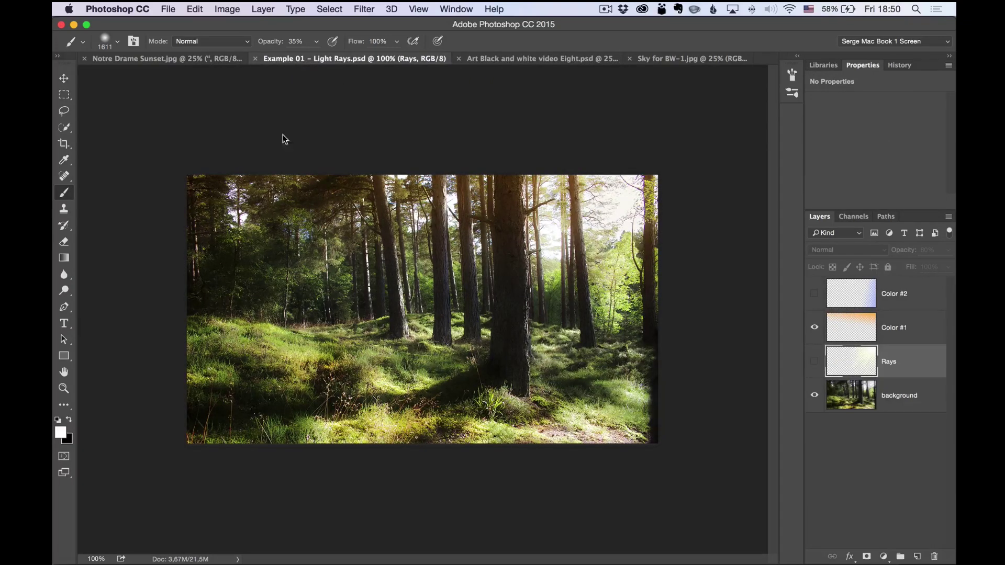
pyautogui.click(814, 361)
pyautogui.click(815, 361)
pyautogui.click(815, 327)
pyautogui.click(815, 395)
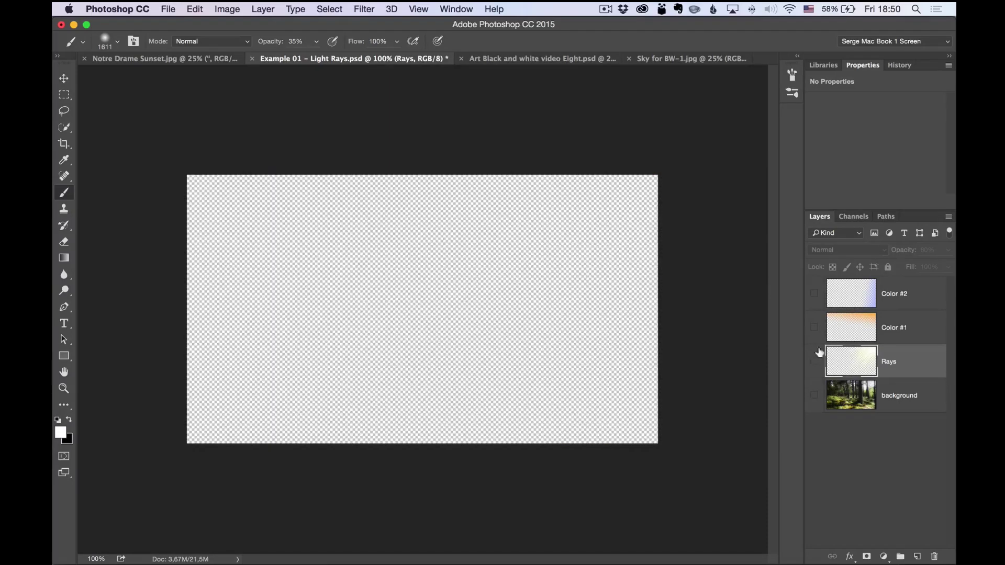
pyautogui.click(814, 293)
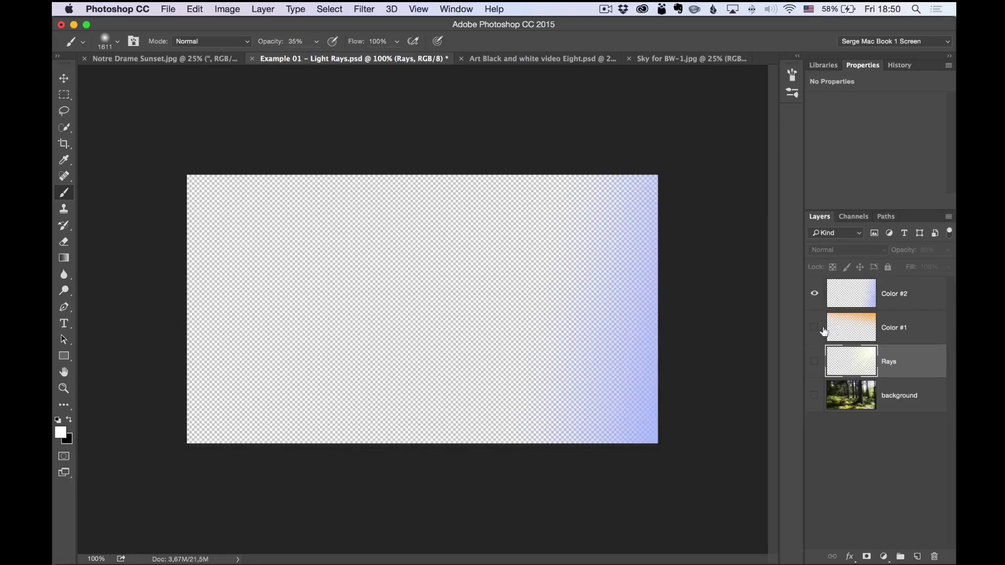
pyautogui.click(814, 328)
pyautogui.click(814, 360)
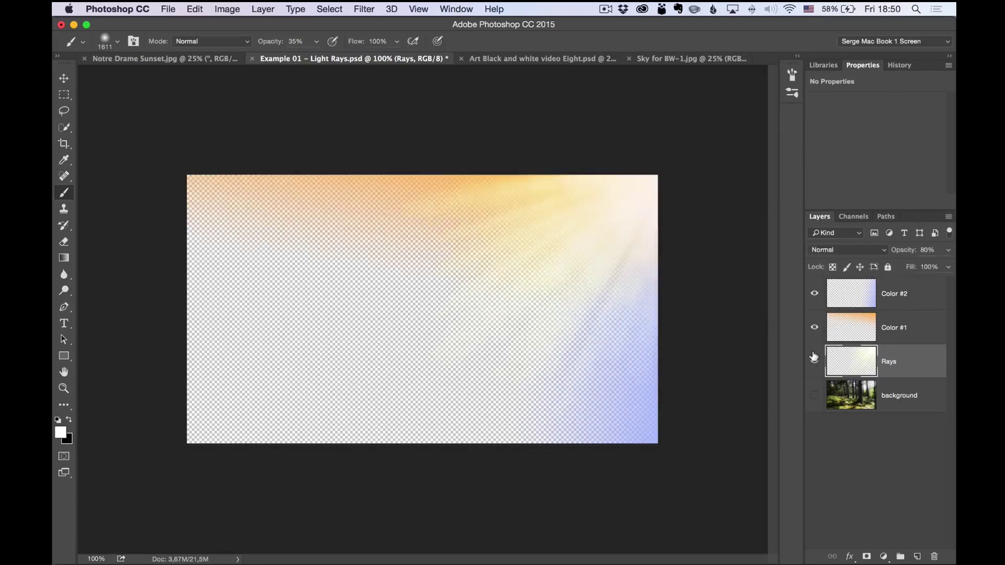
pyautogui.click(812, 395)
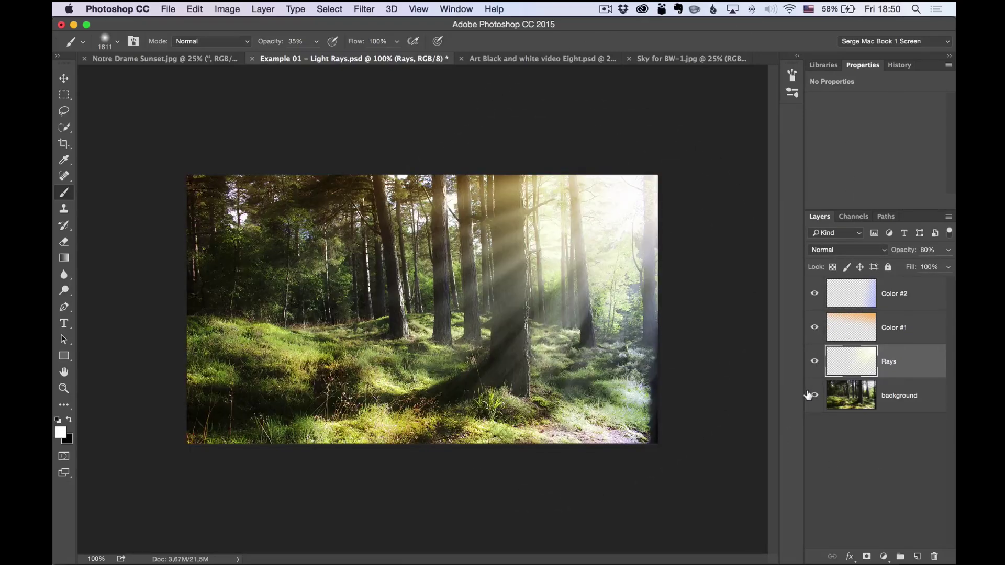
# - Toggle Rays, Color #1 and Color #2 off and back on, then save Rays to the library
pyautogui.moveTo(813, 360); pyautogui.dragTo(815, 291)
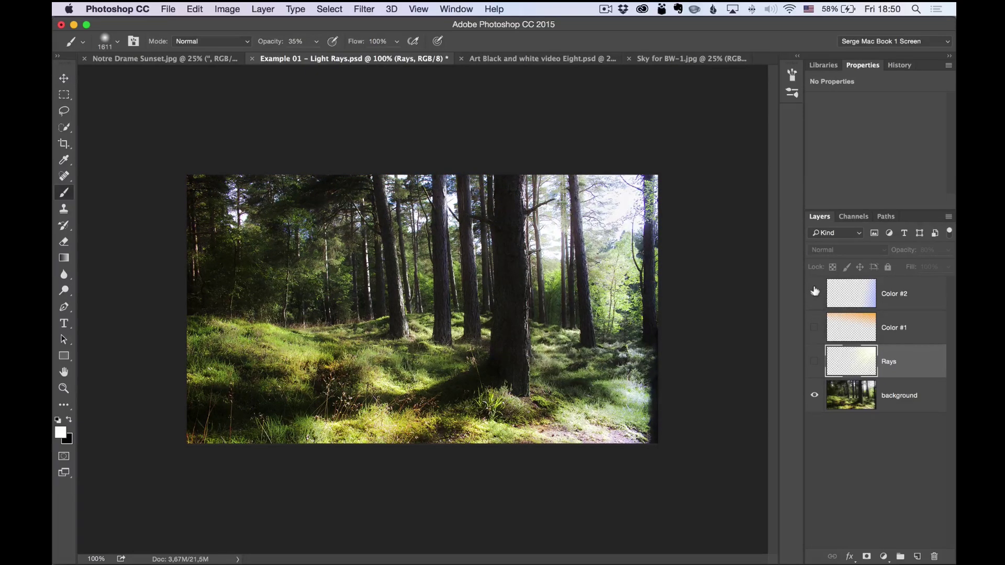
pyautogui.click(815, 291)
pyautogui.click(814, 327)
pyautogui.click(814, 361)
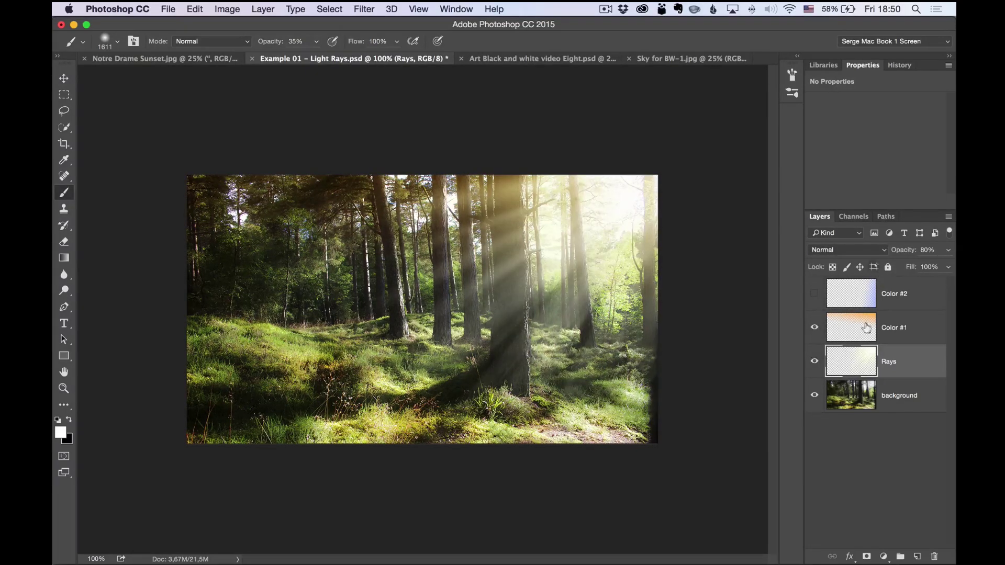
pyautogui.click(815, 294)
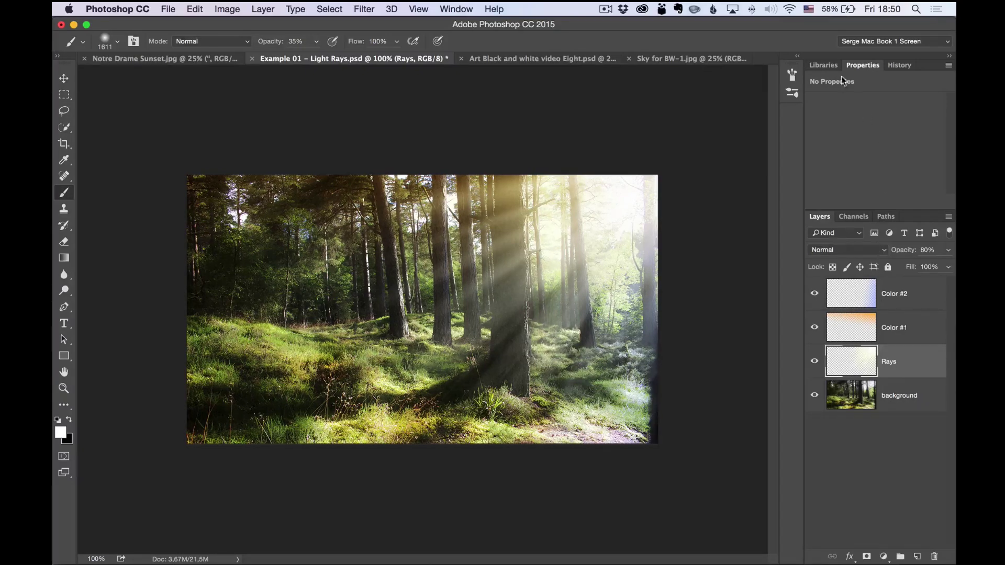
pyautogui.click(823, 64)
pyautogui.moveTo(854, 361); pyautogui.dragTo(900, 149)
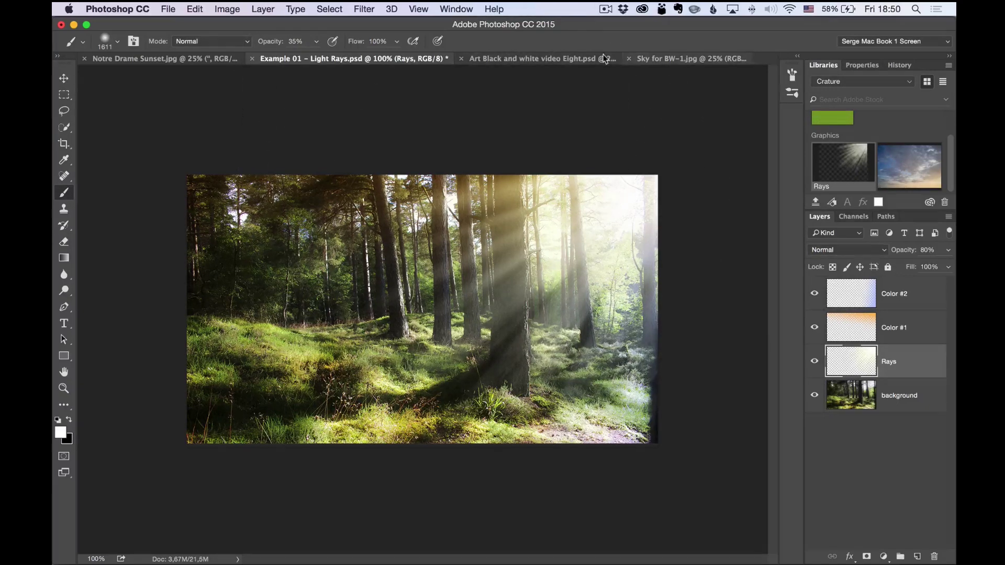
# - Place the library Rays graphic on Notre Dame Sunset, shift it upper right, then cancel the placement
pyautogui.click(163, 58)
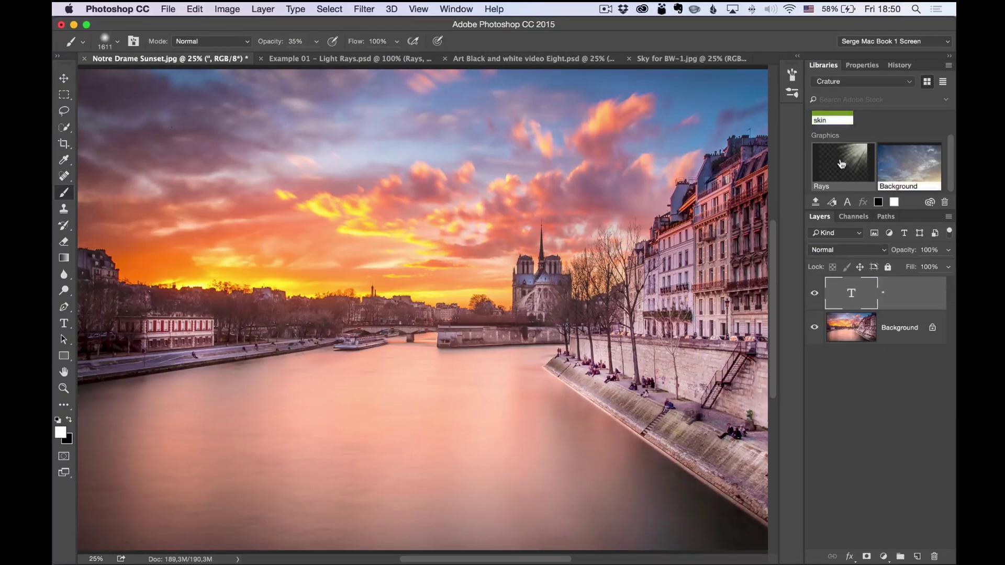
pyautogui.moveTo(842, 164); pyautogui.dragTo(373, 296)
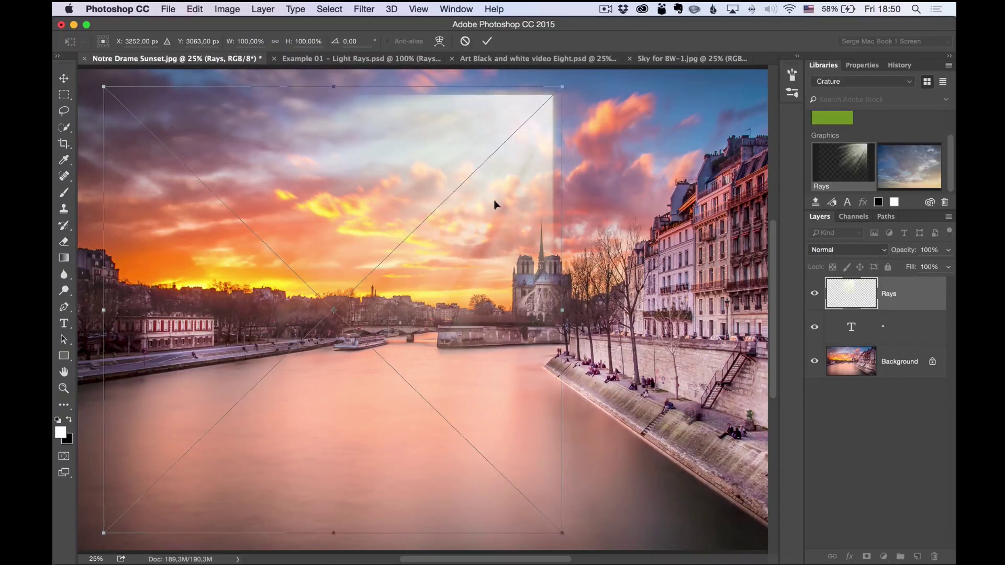
pyautogui.moveTo(496, 204); pyautogui.dragTo(718, 173)
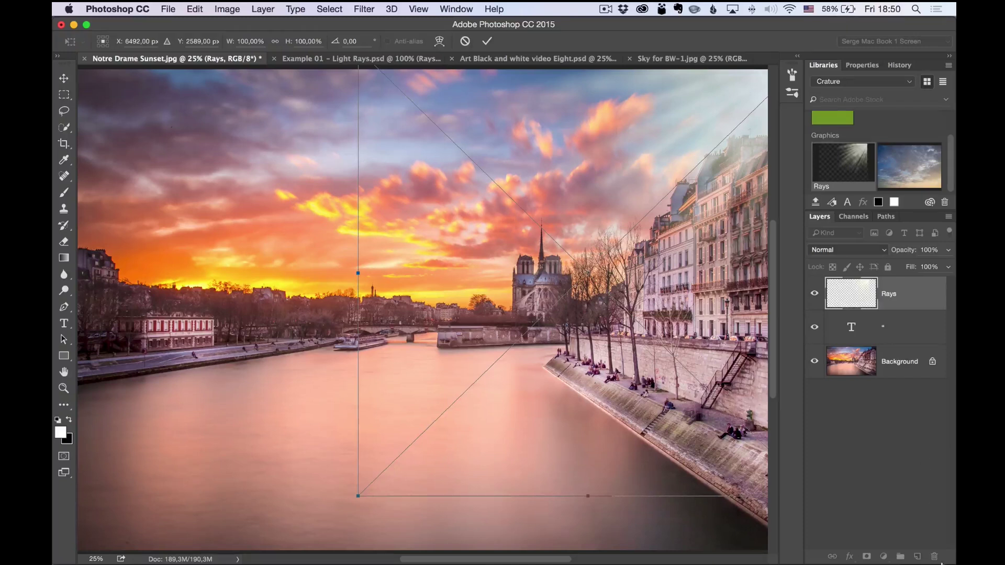
pyautogui.press('Escape')
pyautogui.press('b')
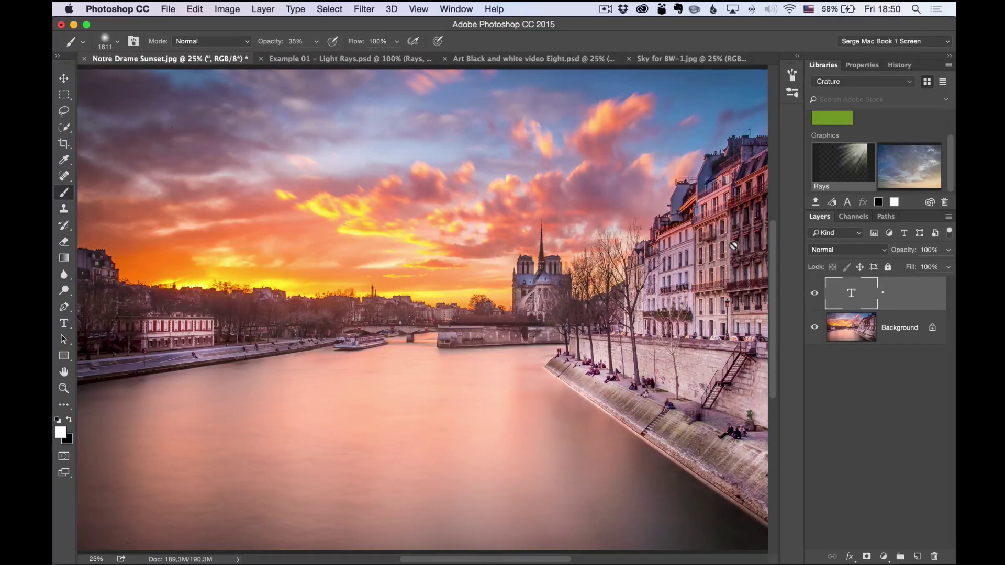